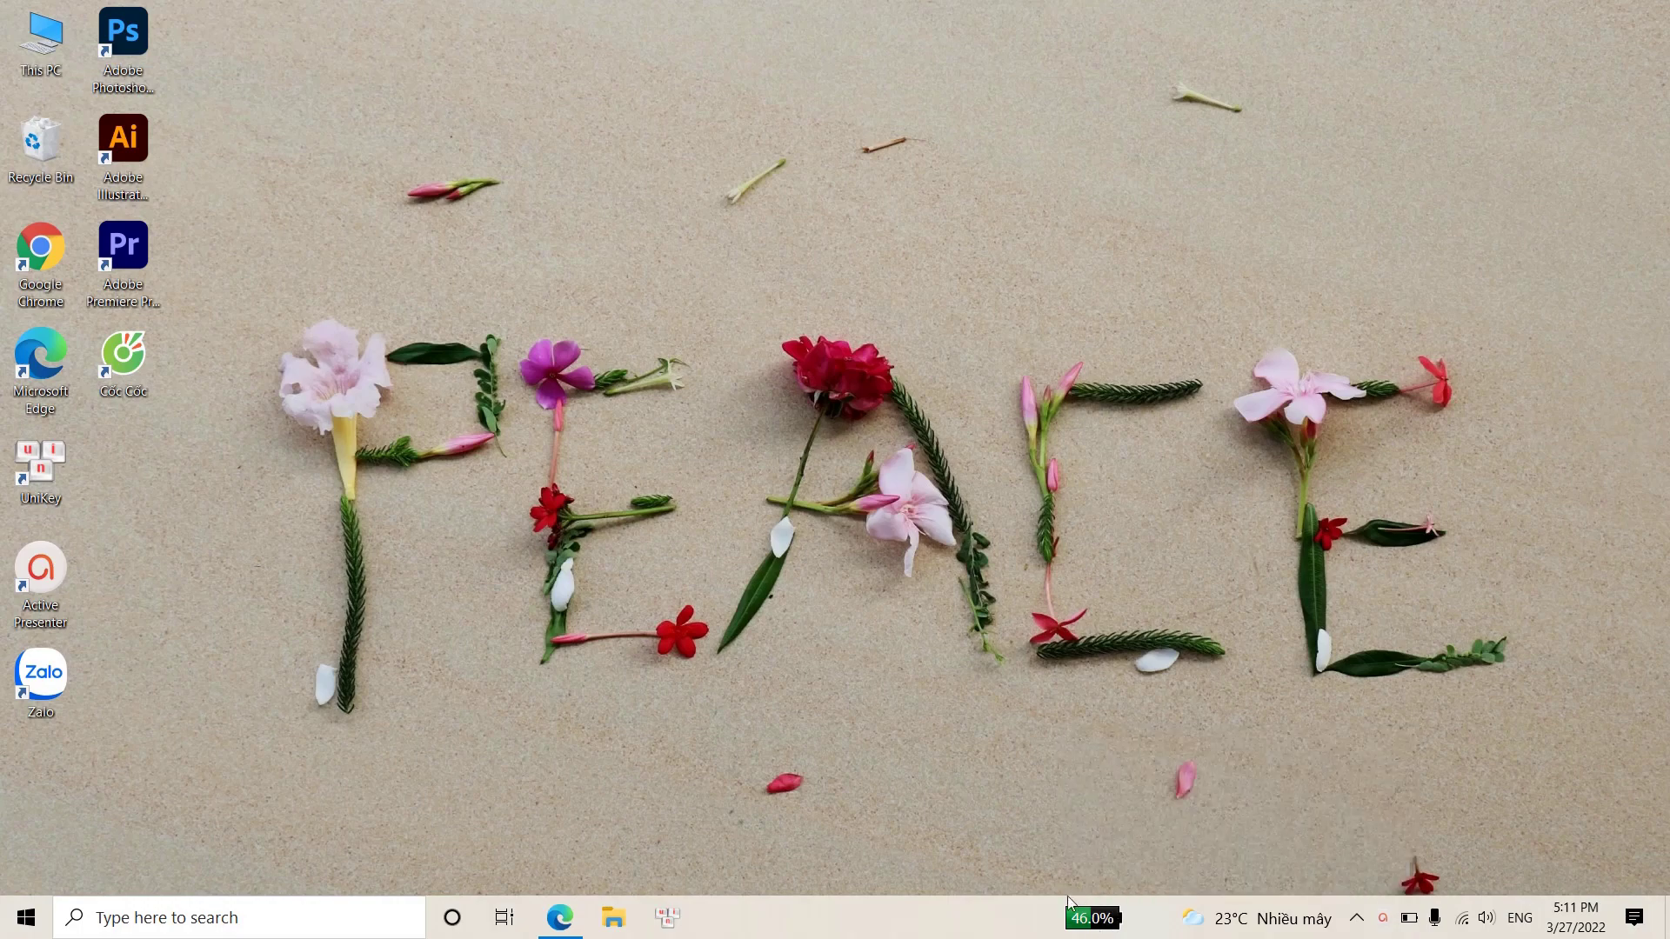
Check the Windows battery status and switch the BatteryBar taskbar indicator from percentage to remaining time.
mouse_move(1094, 915)
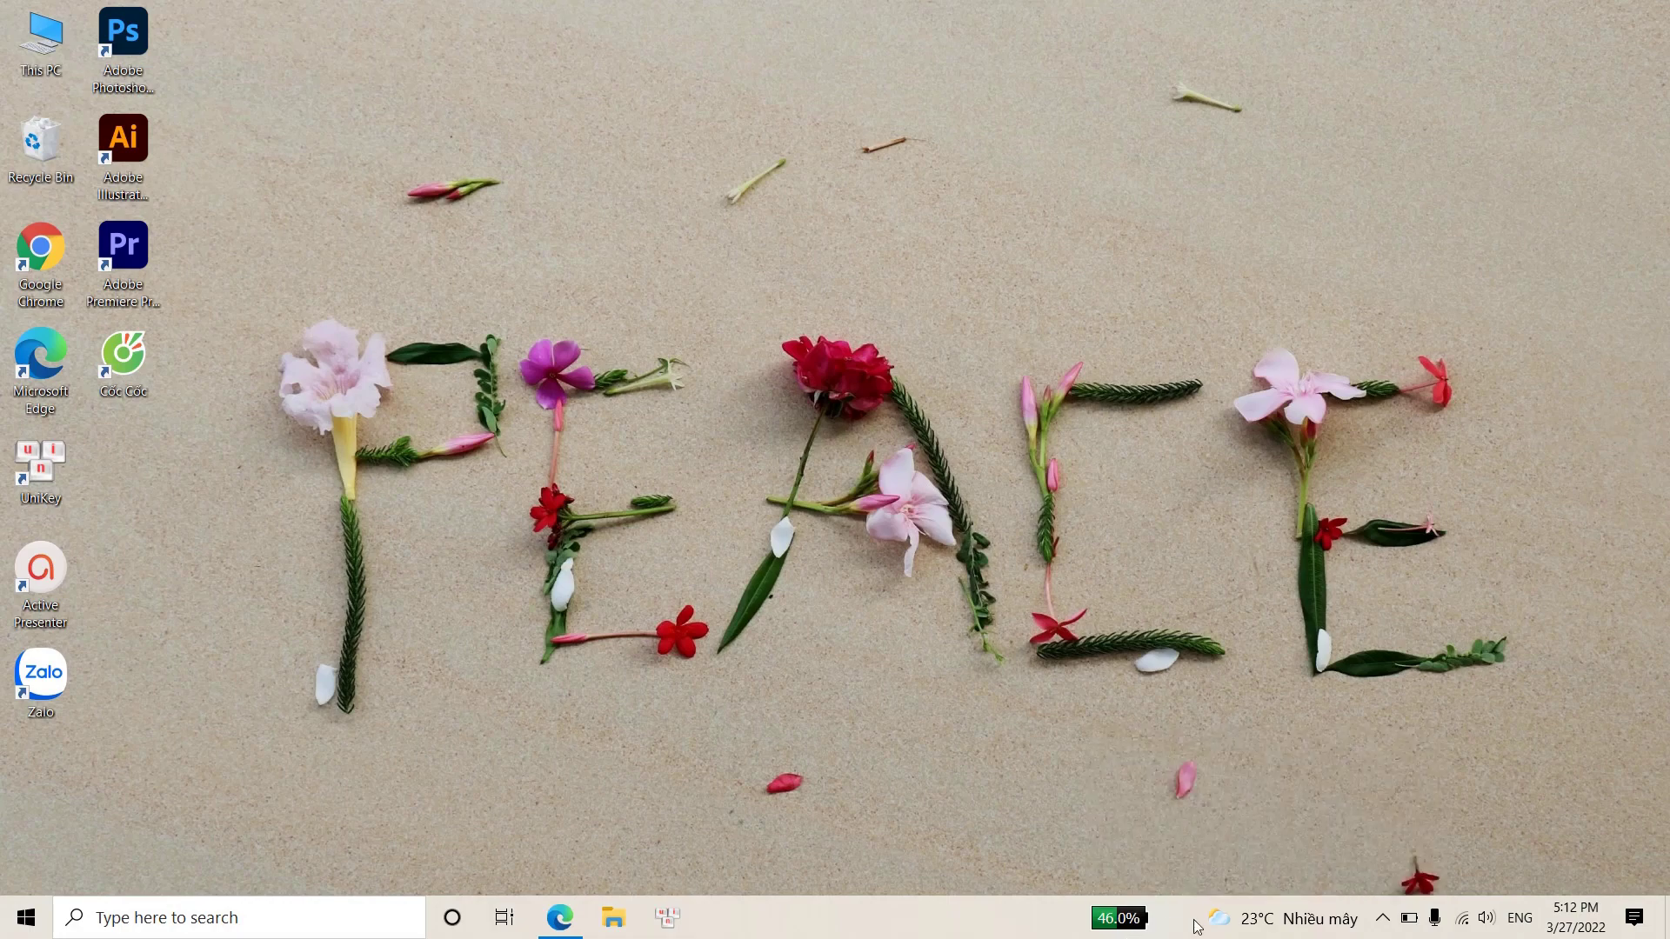
left_click(1410, 922)
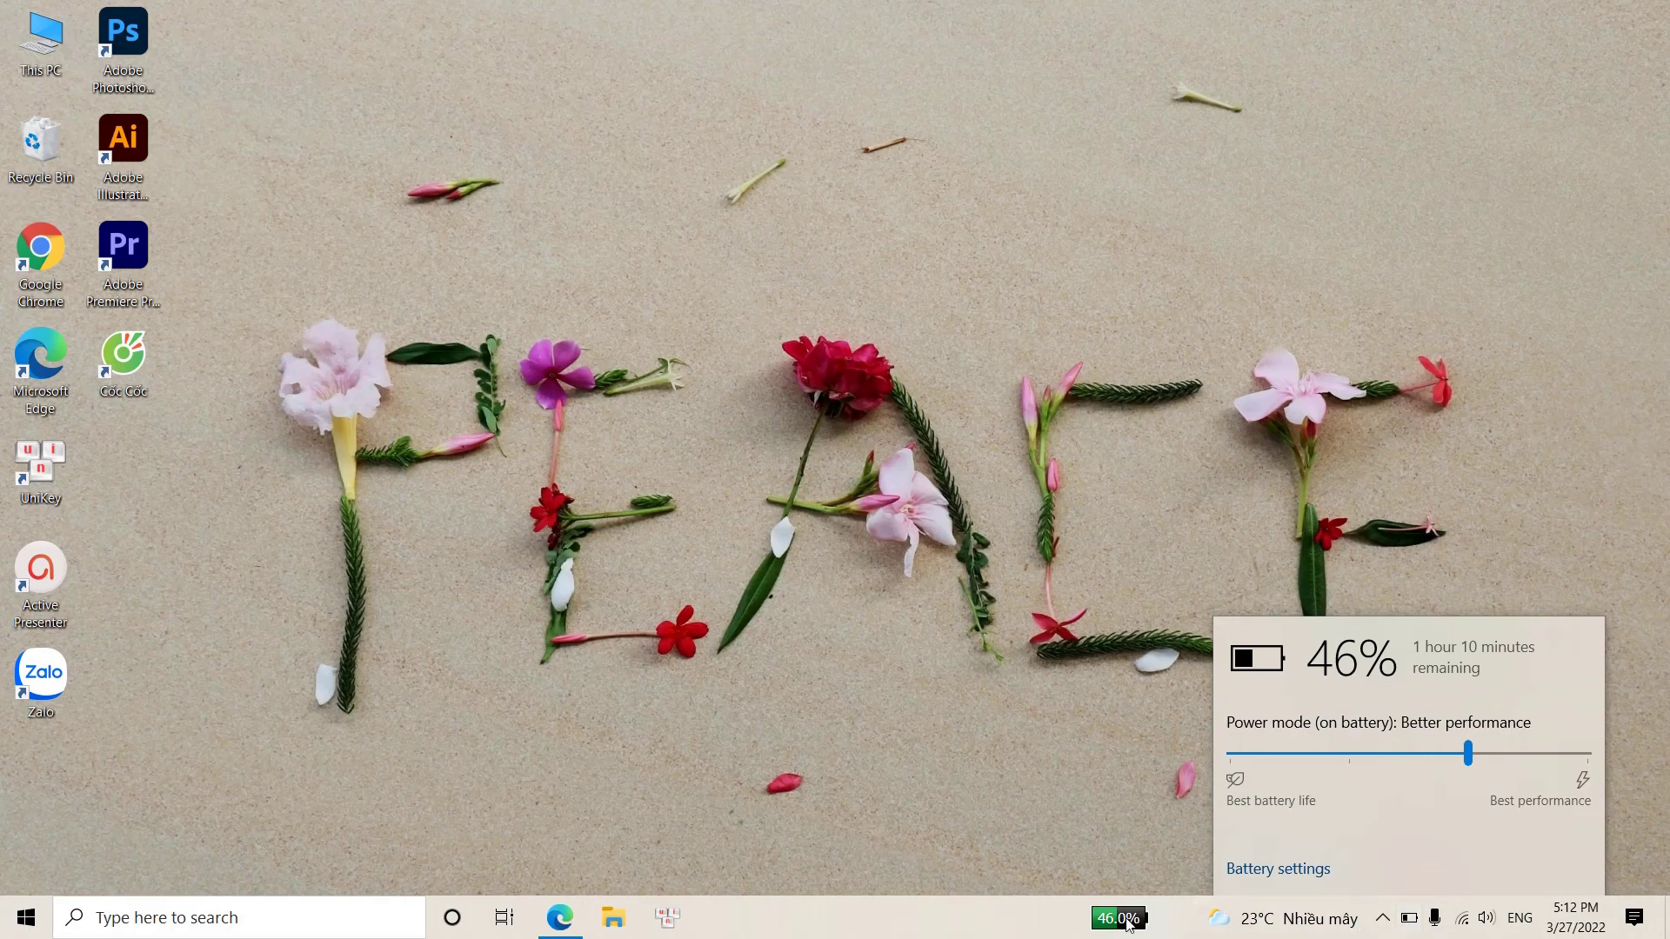
left_click(1068, 843)
left_click(1097, 918)
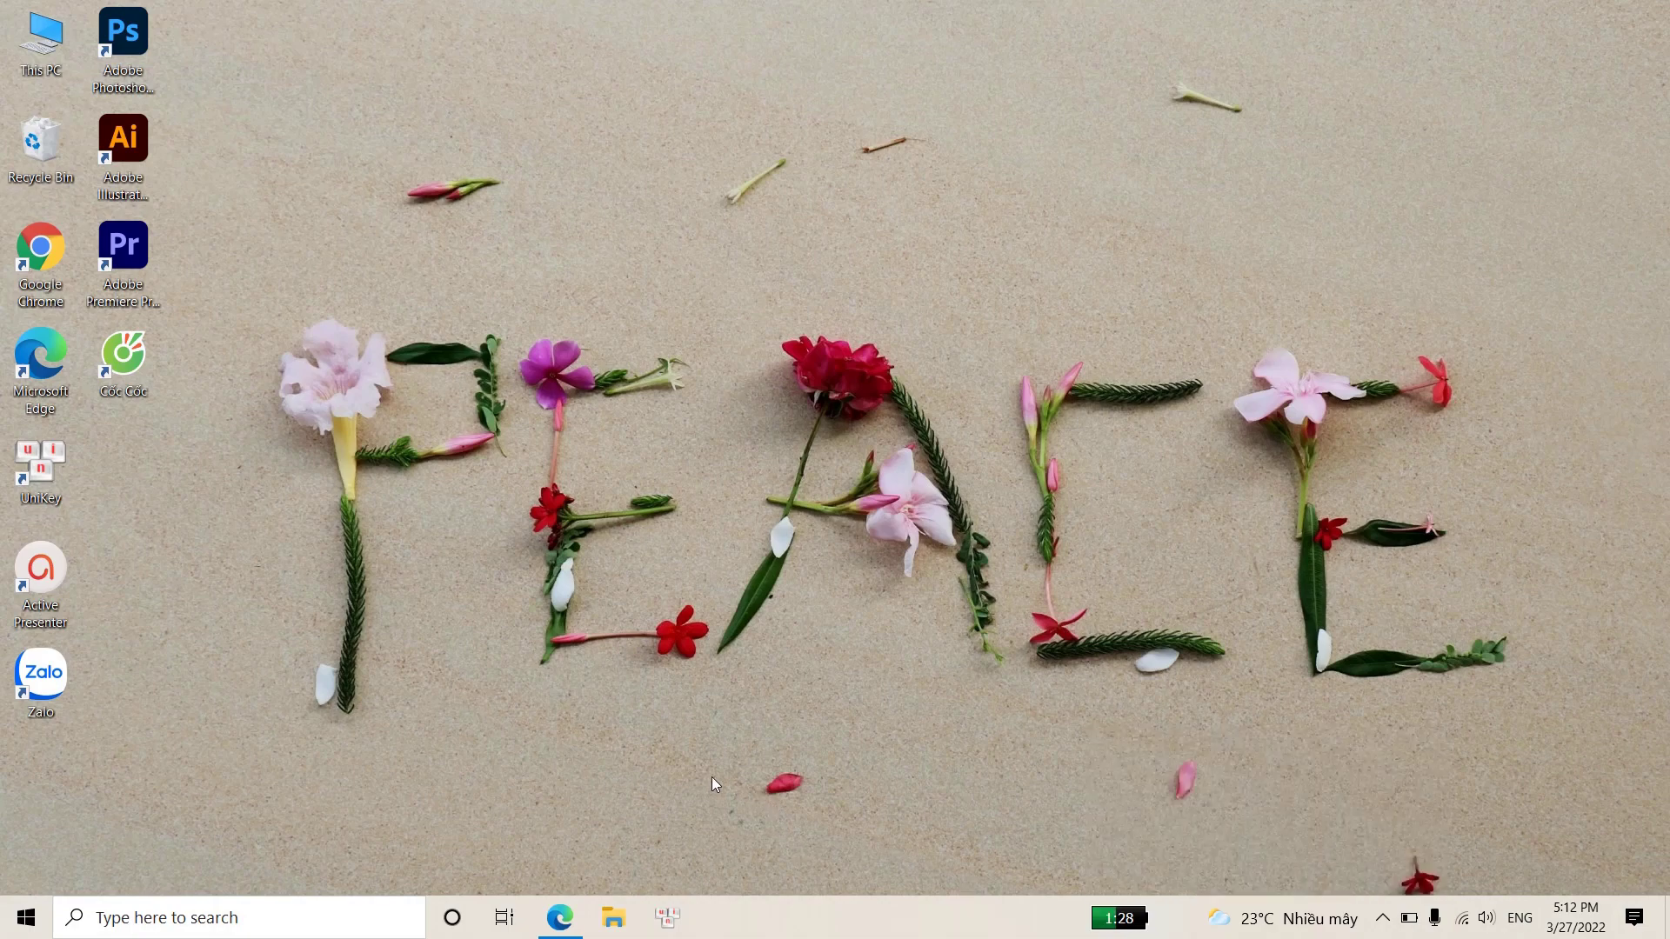
Open Control Panel and go to the Programs and Features list of installed programs.
left_click(180, 929)
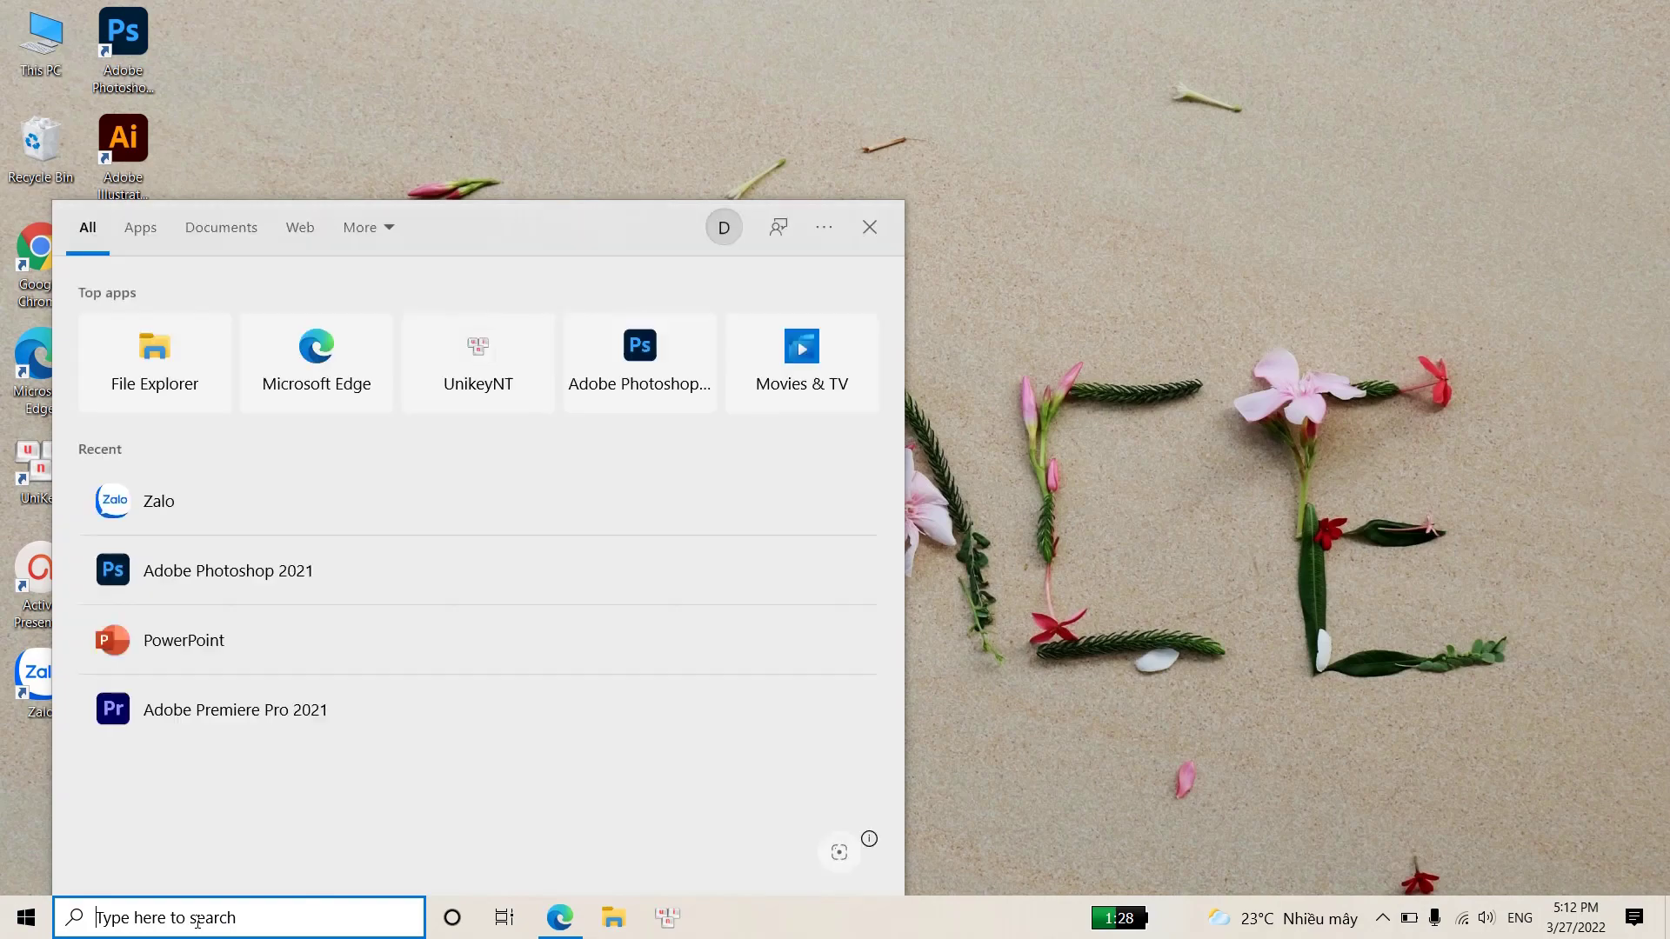
type("con")
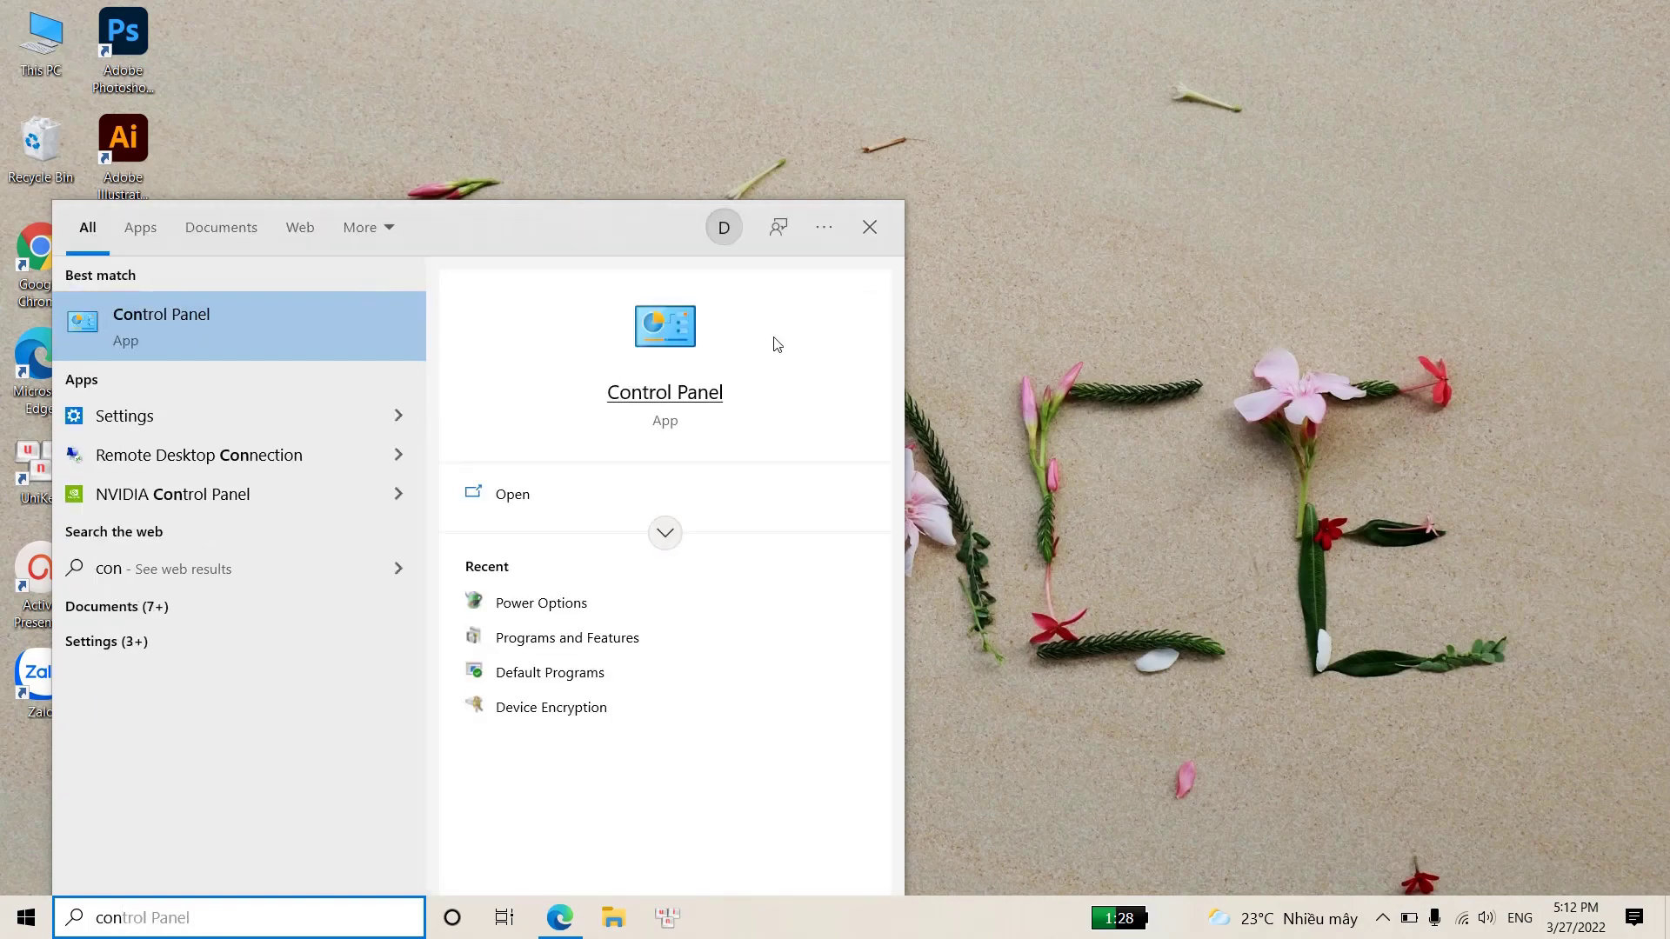
left_click(693, 342)
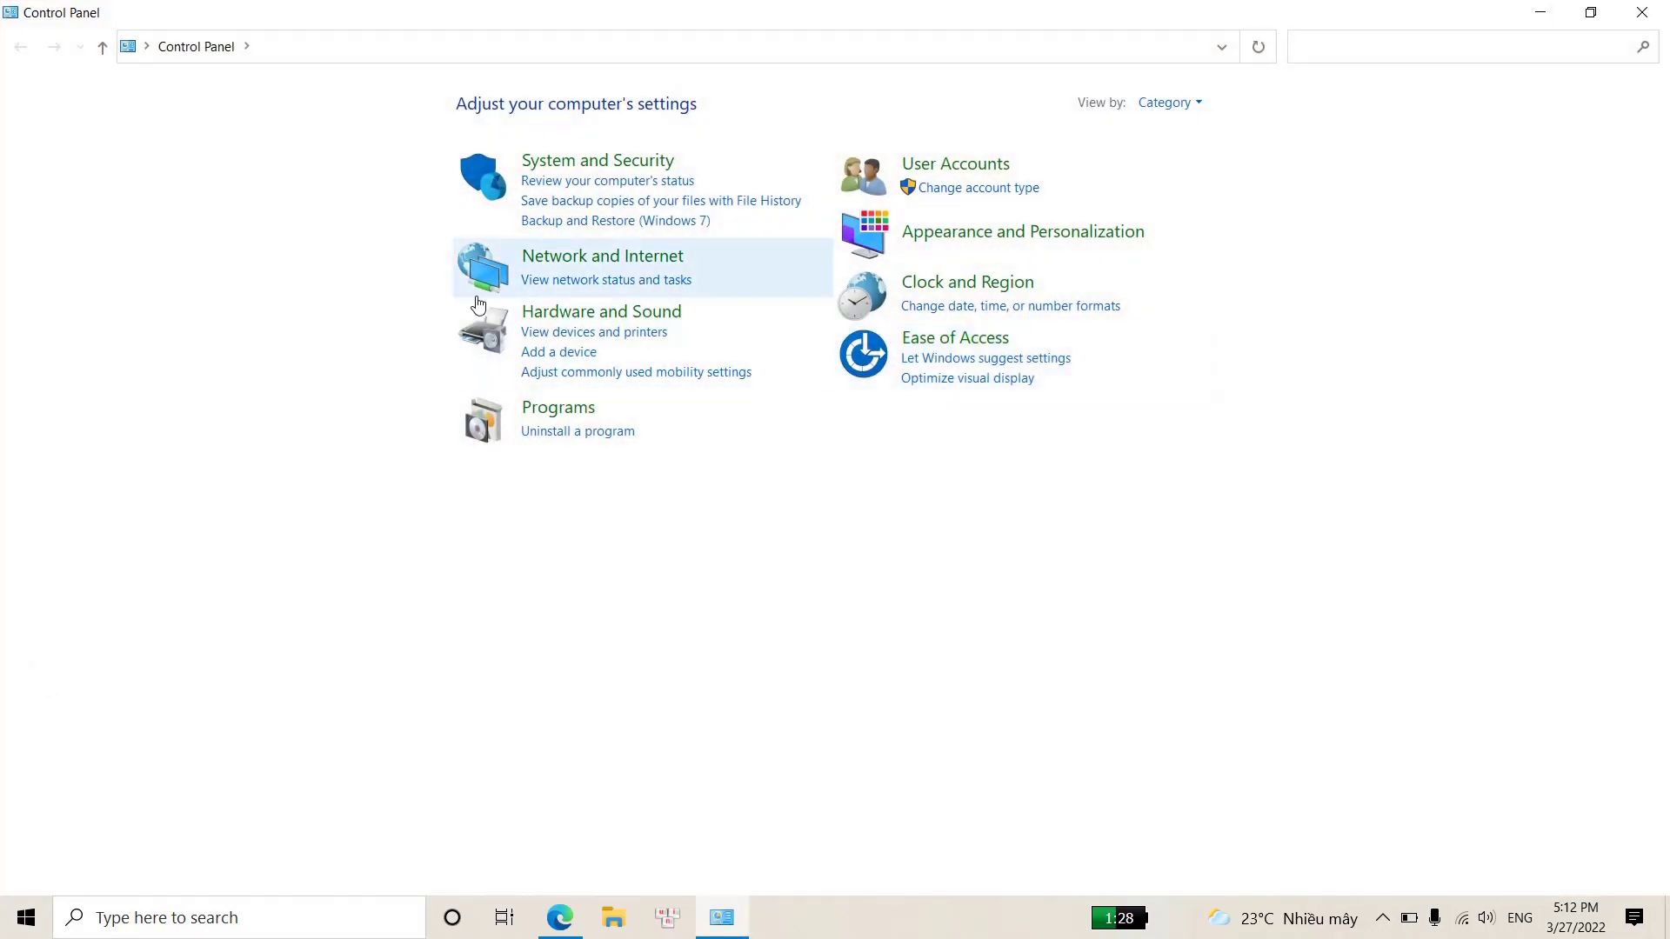
left_click(558, 408)
left_click(340, 106)
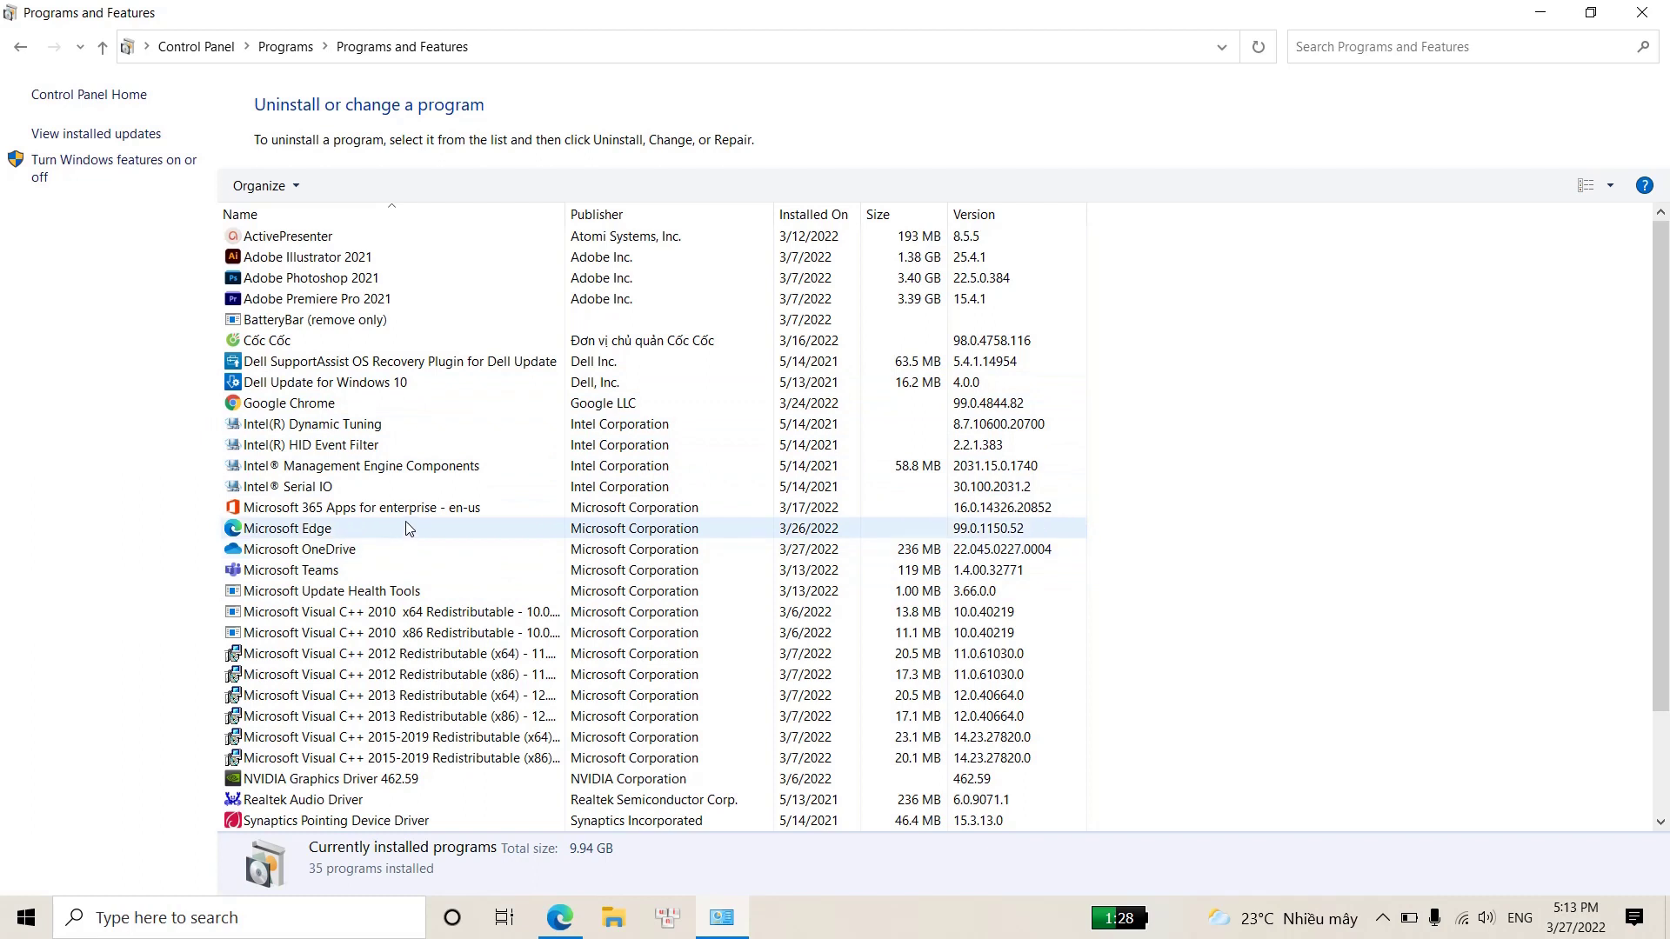
Uninstall BatteryBar with the manual reboot option and close Programs and Features.
left_click(364, 321)
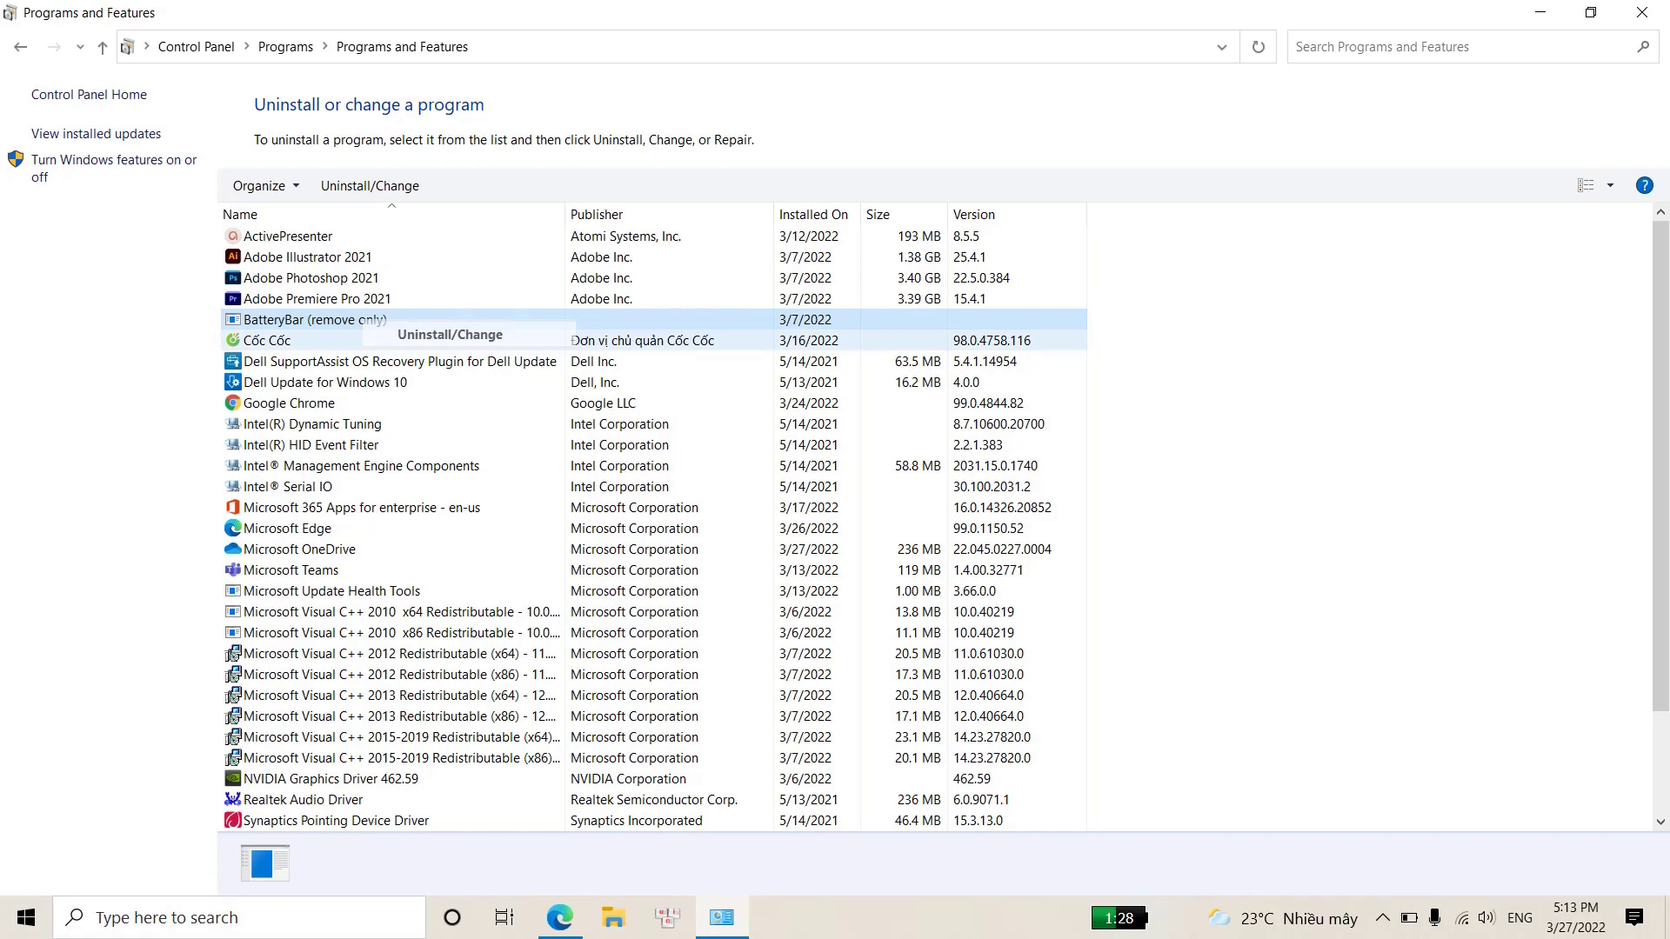
left_click(570, 338)
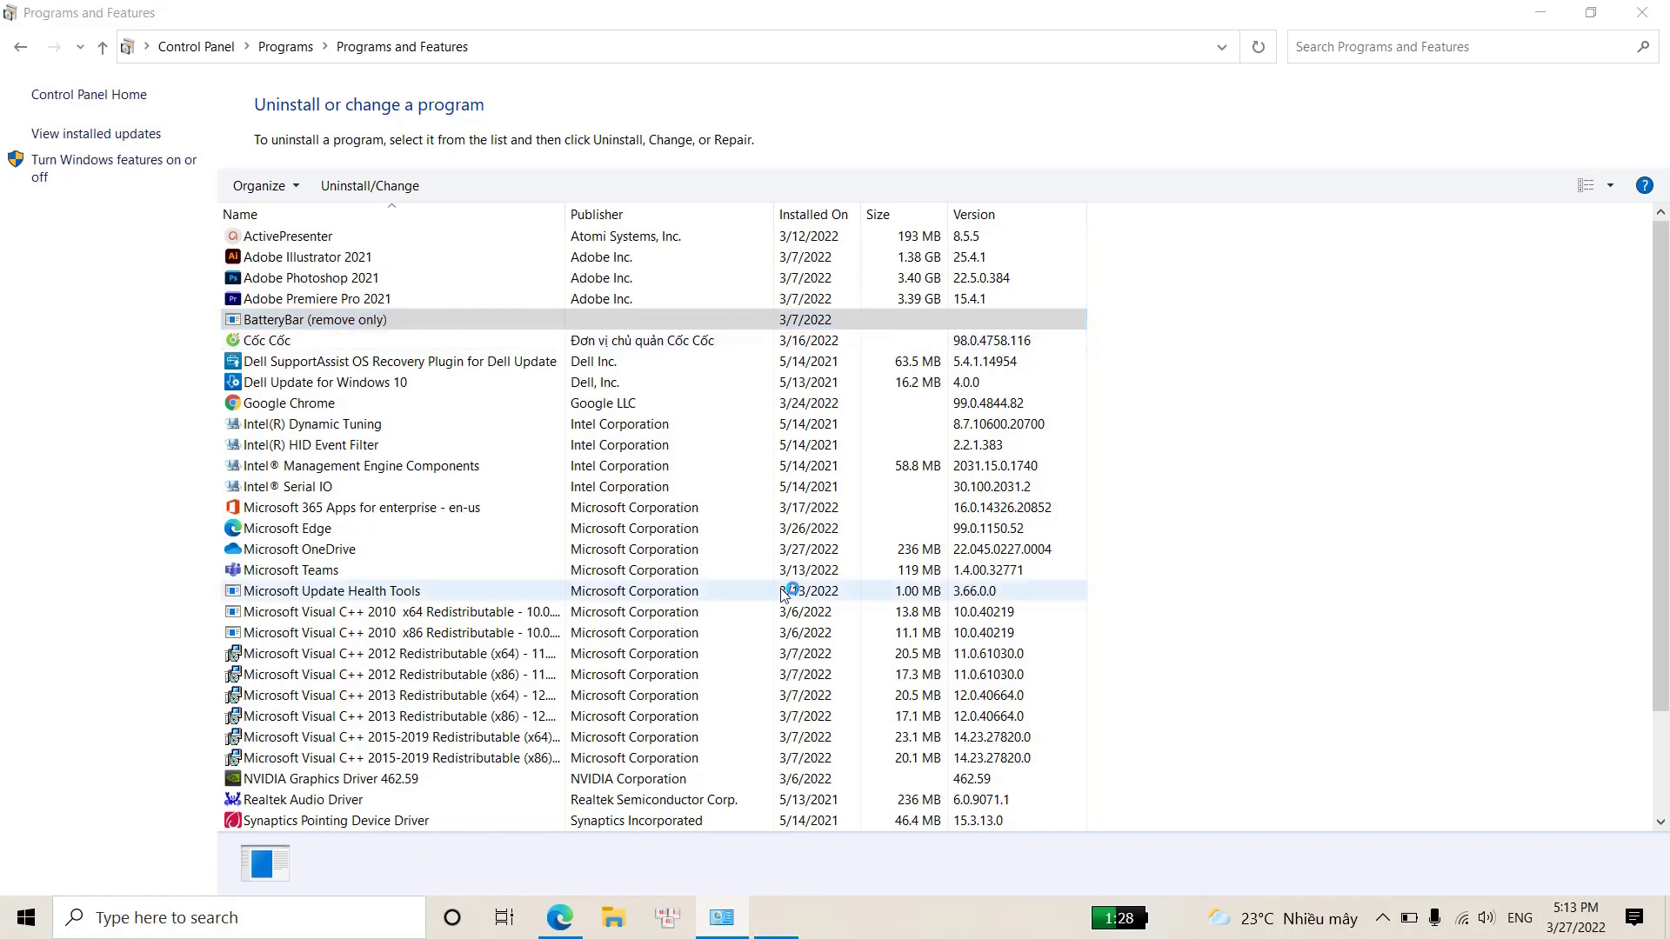
left_click(948, 633)
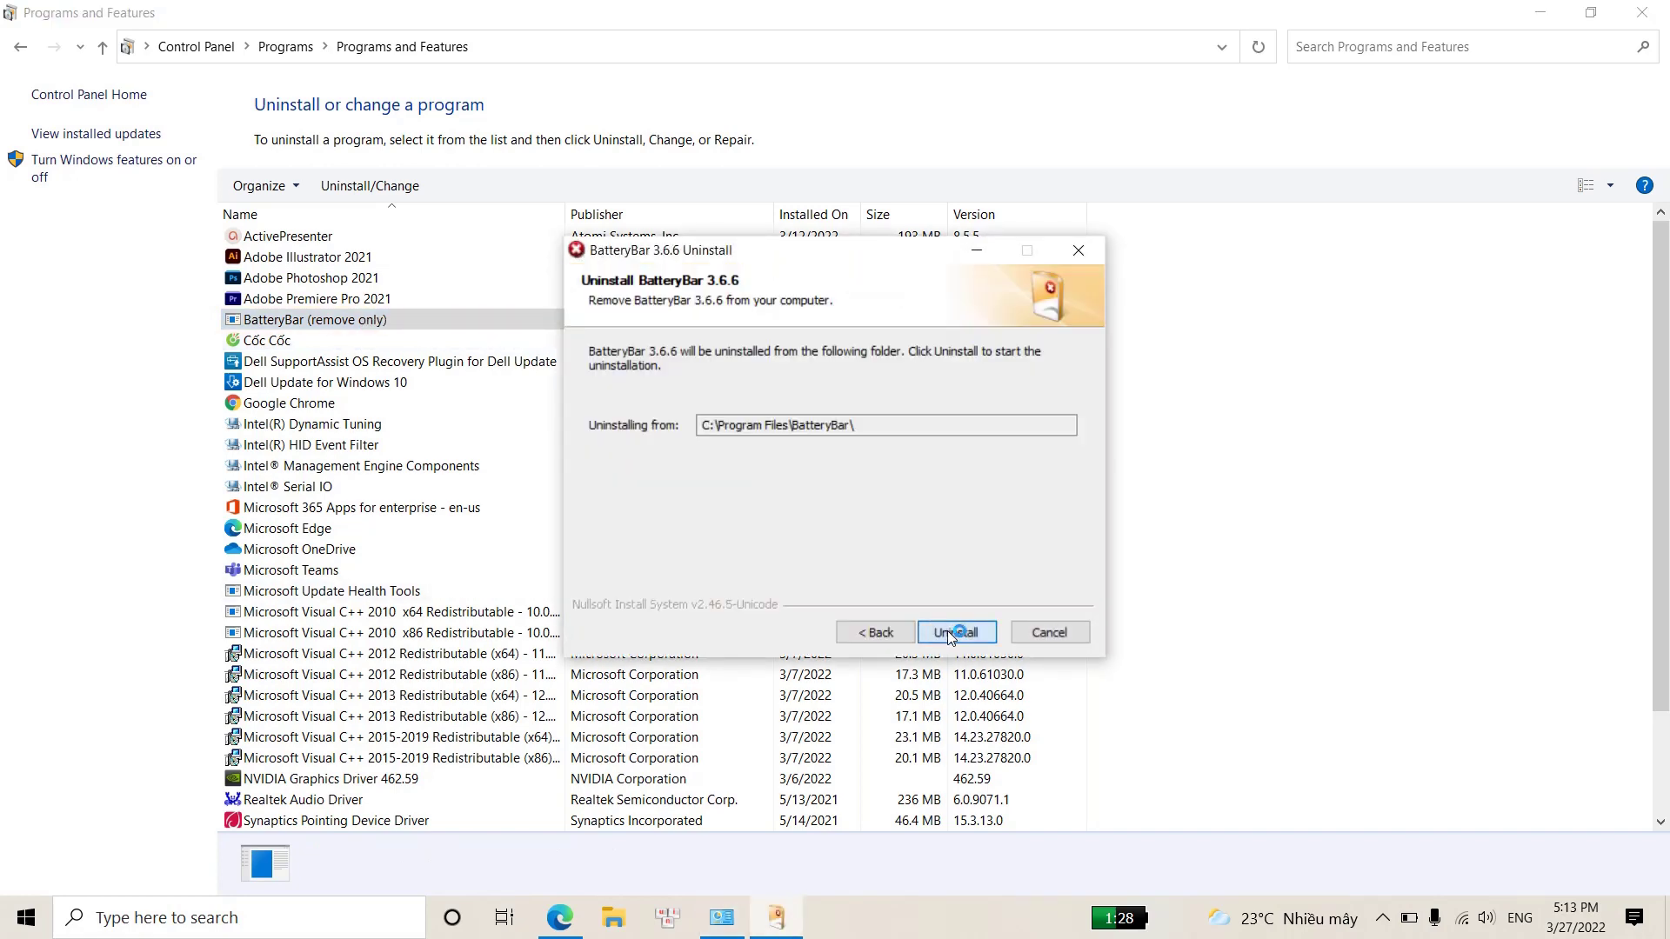
left_click(953, 635)
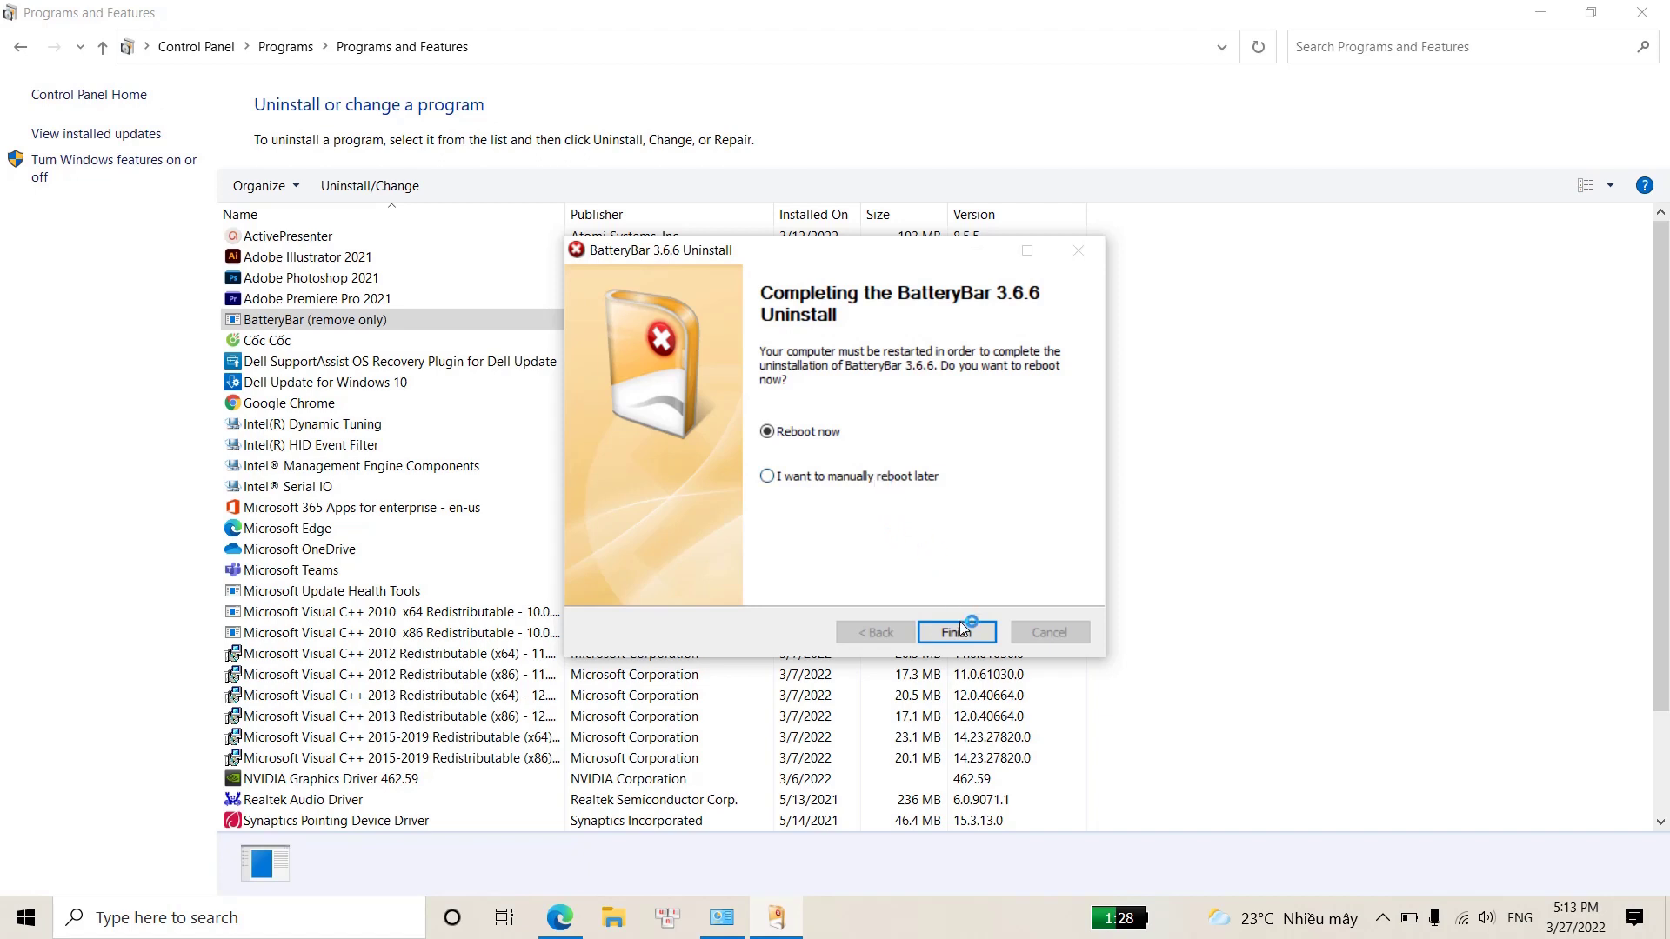
left_click(836, 478)
left_click(971, 630)
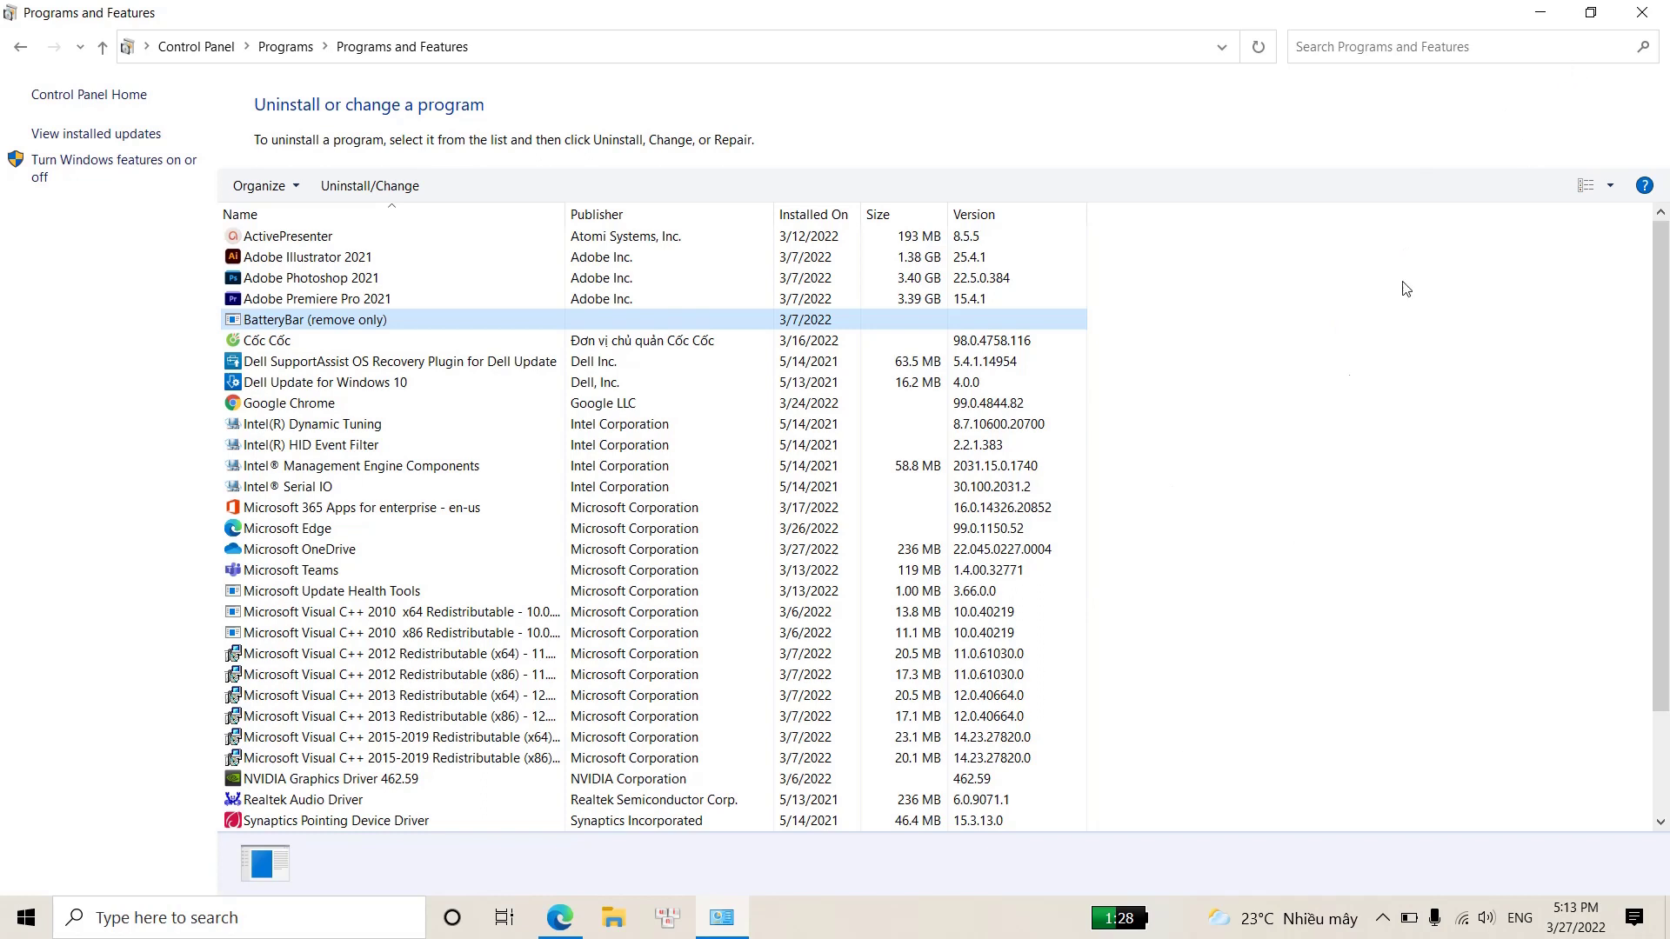
left_click(1640, 13)
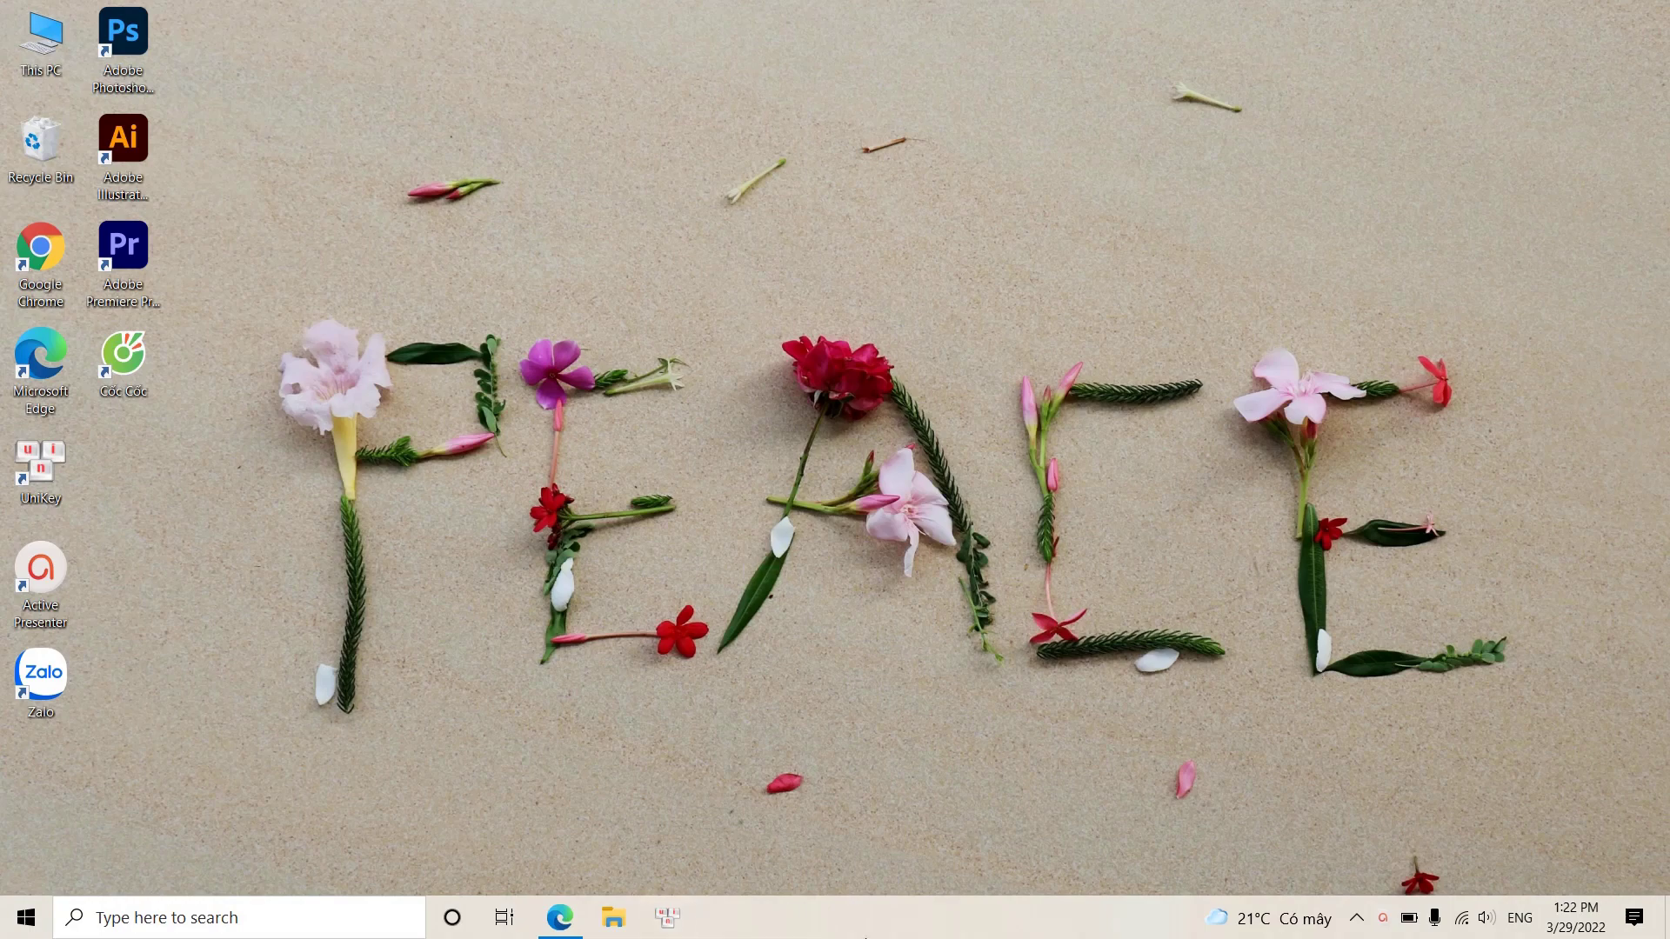
Switch to Microsoft Edge and review the BatteryBar 3.6.6 page on taimienphi.vn, including its address, features and interface description.
left_click(562, 922)
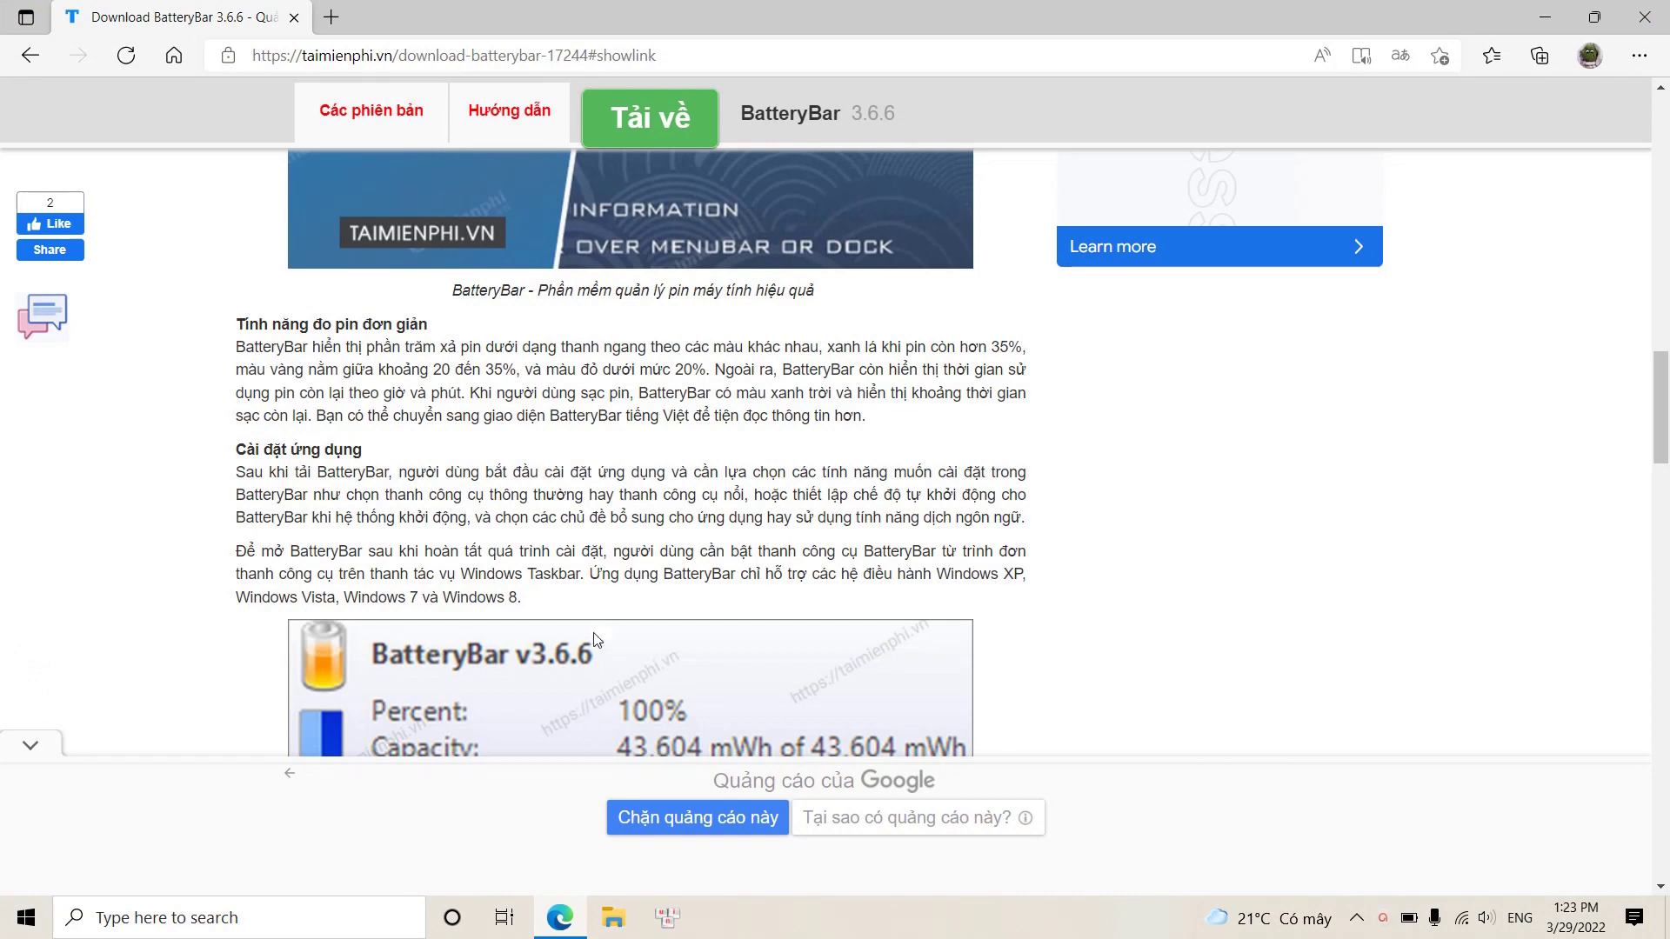
scroll(696, 450, "up", 4)
scroll(696, 451, "up", 4)
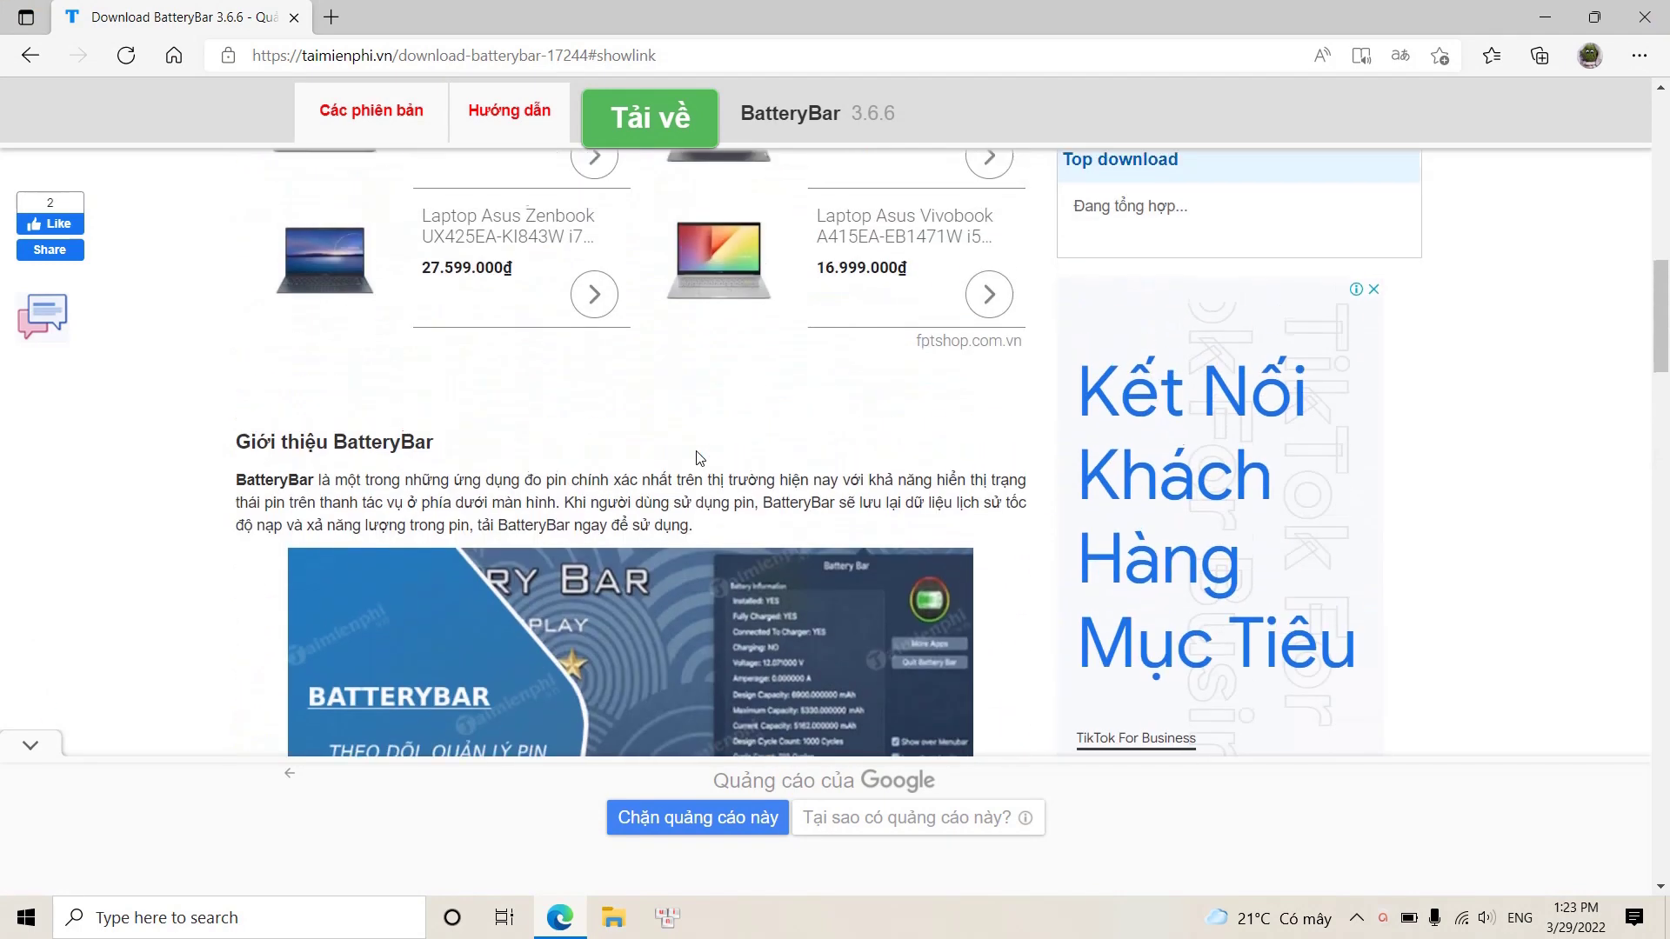
scroll(695, 451, "down", 5)
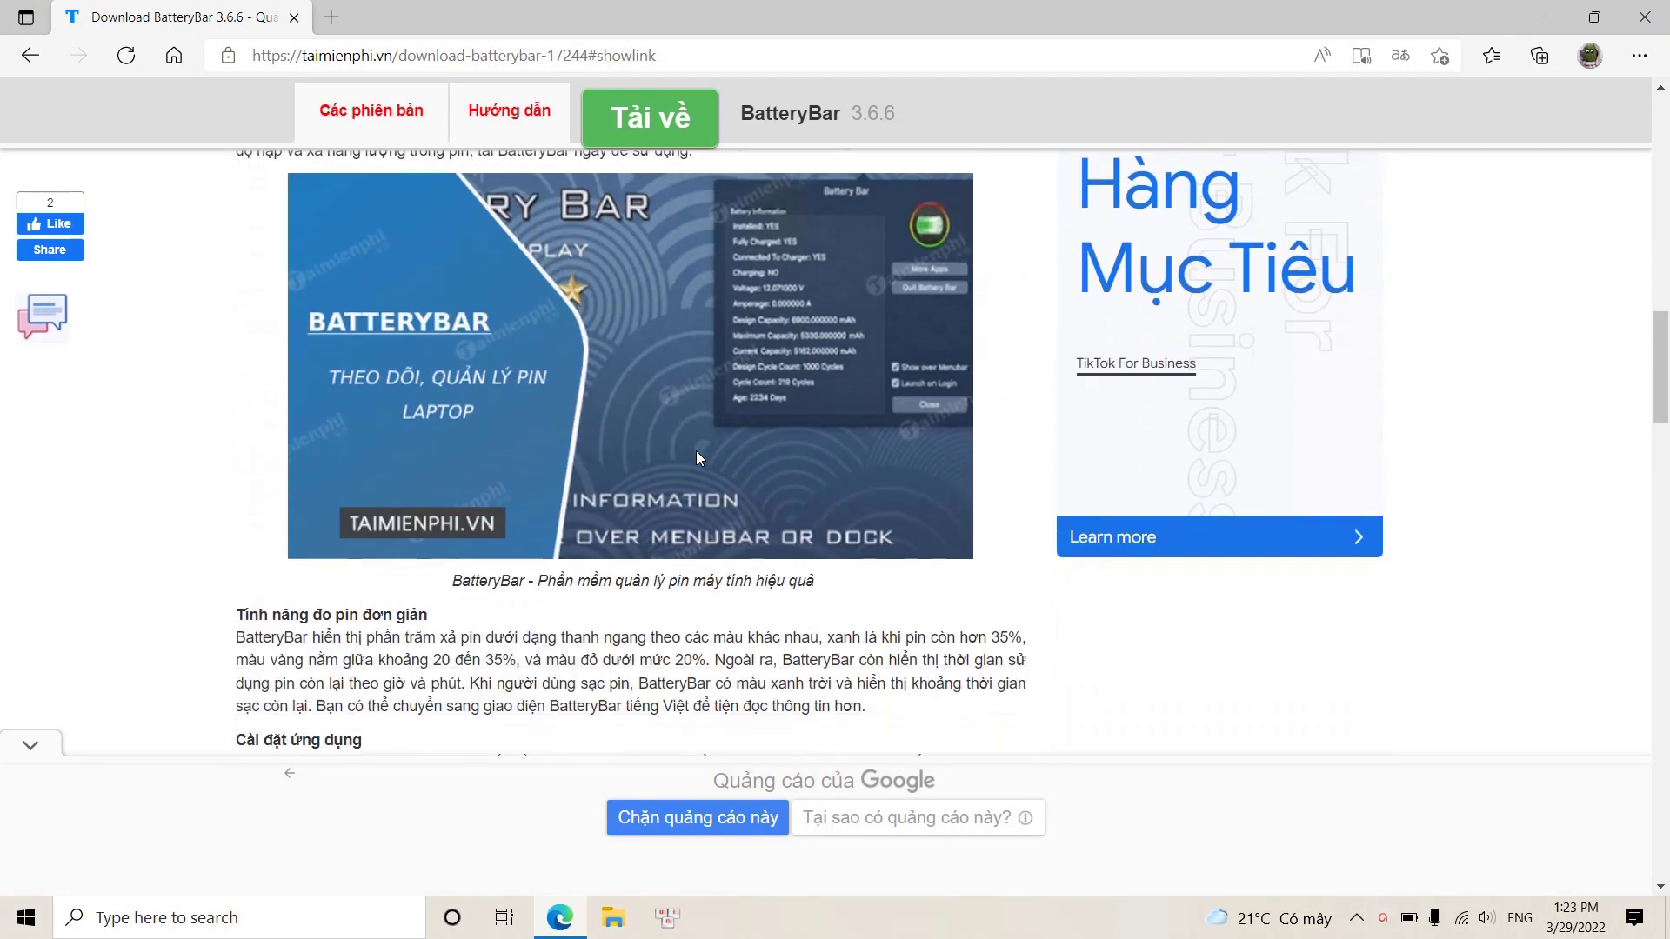
scroll(696, 450, "up", 7)
left_click(624, 69)
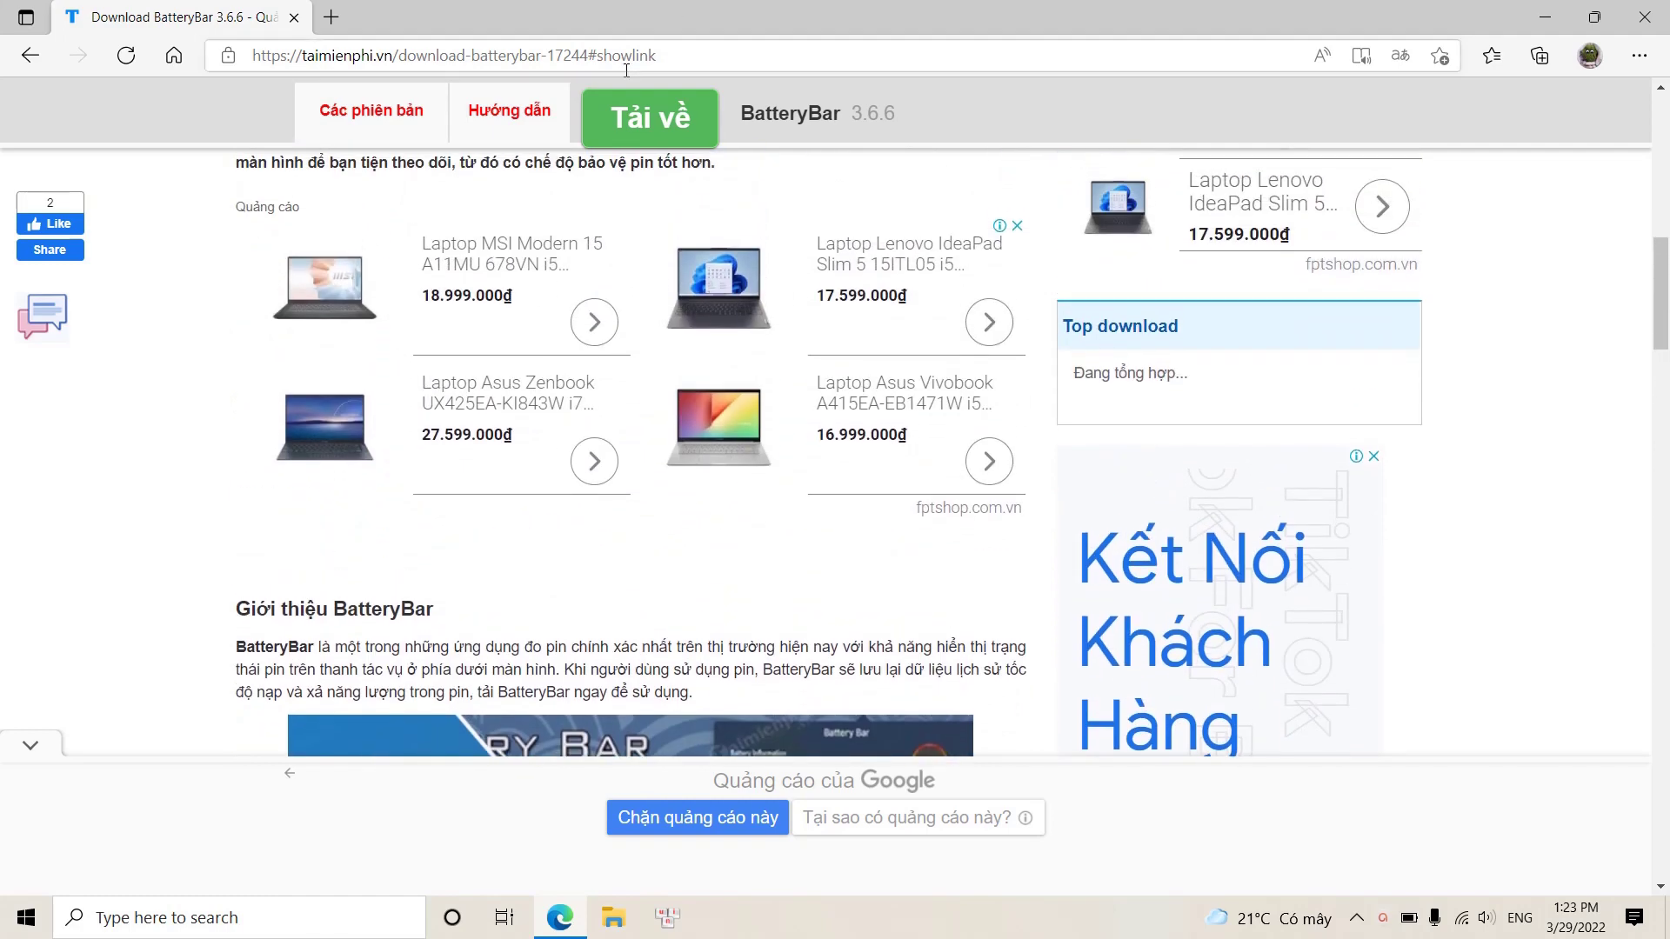
left_click_drag(627, 58, 252, 56)
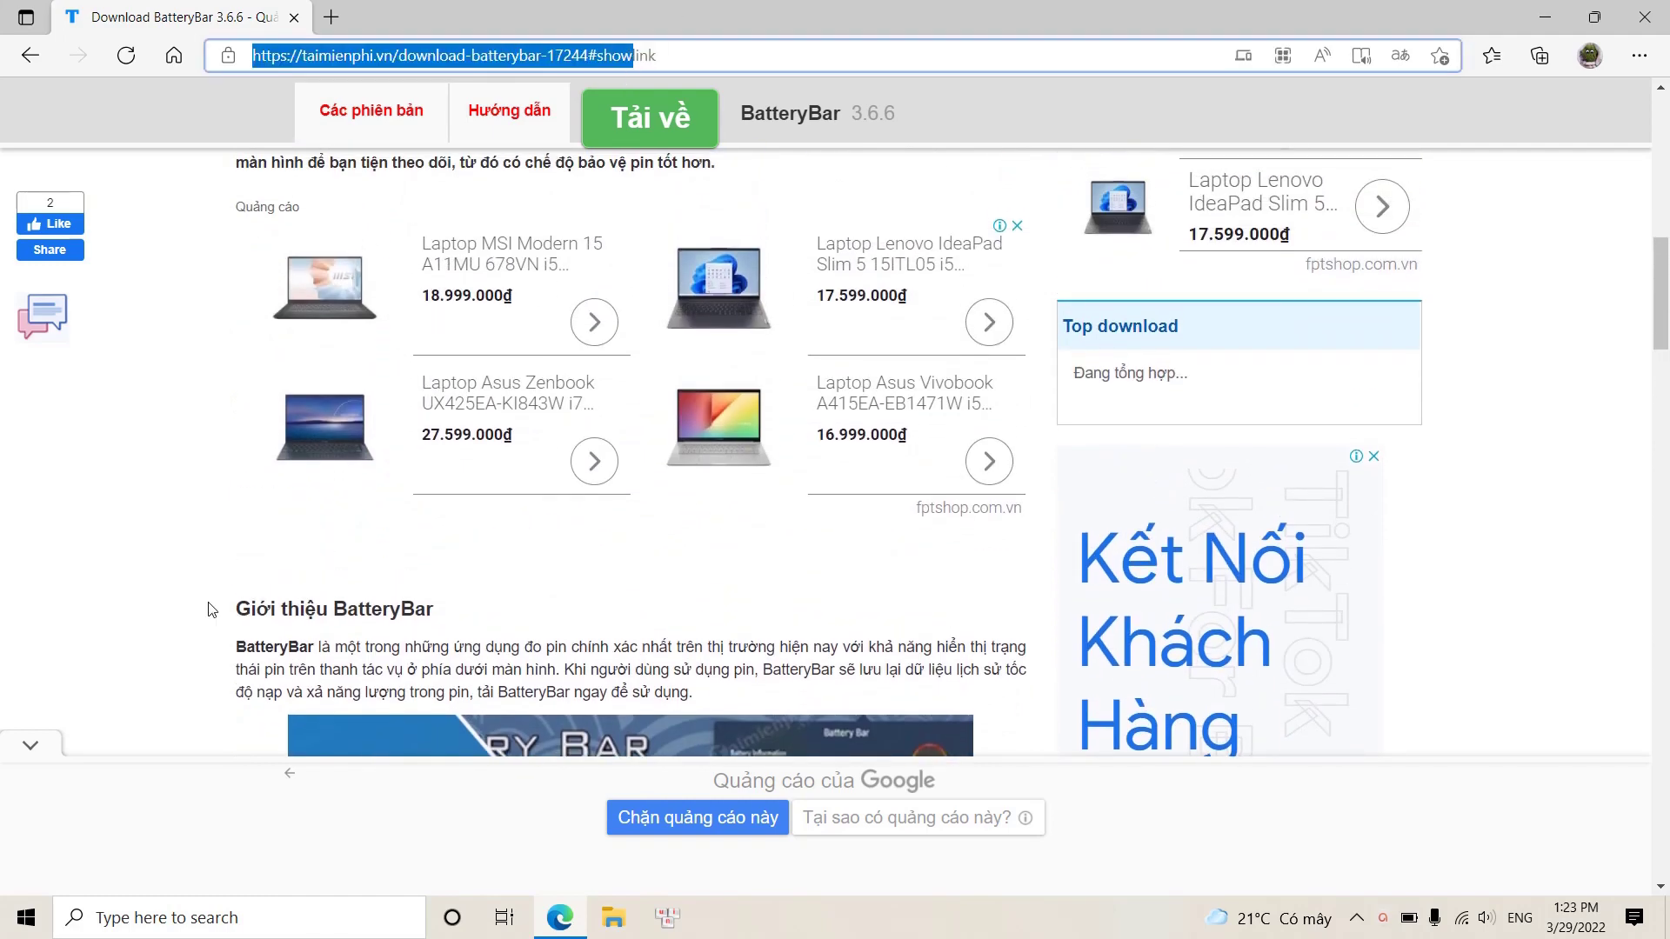
left_click(224, 565)
scroll(223, 565, "down", 10)
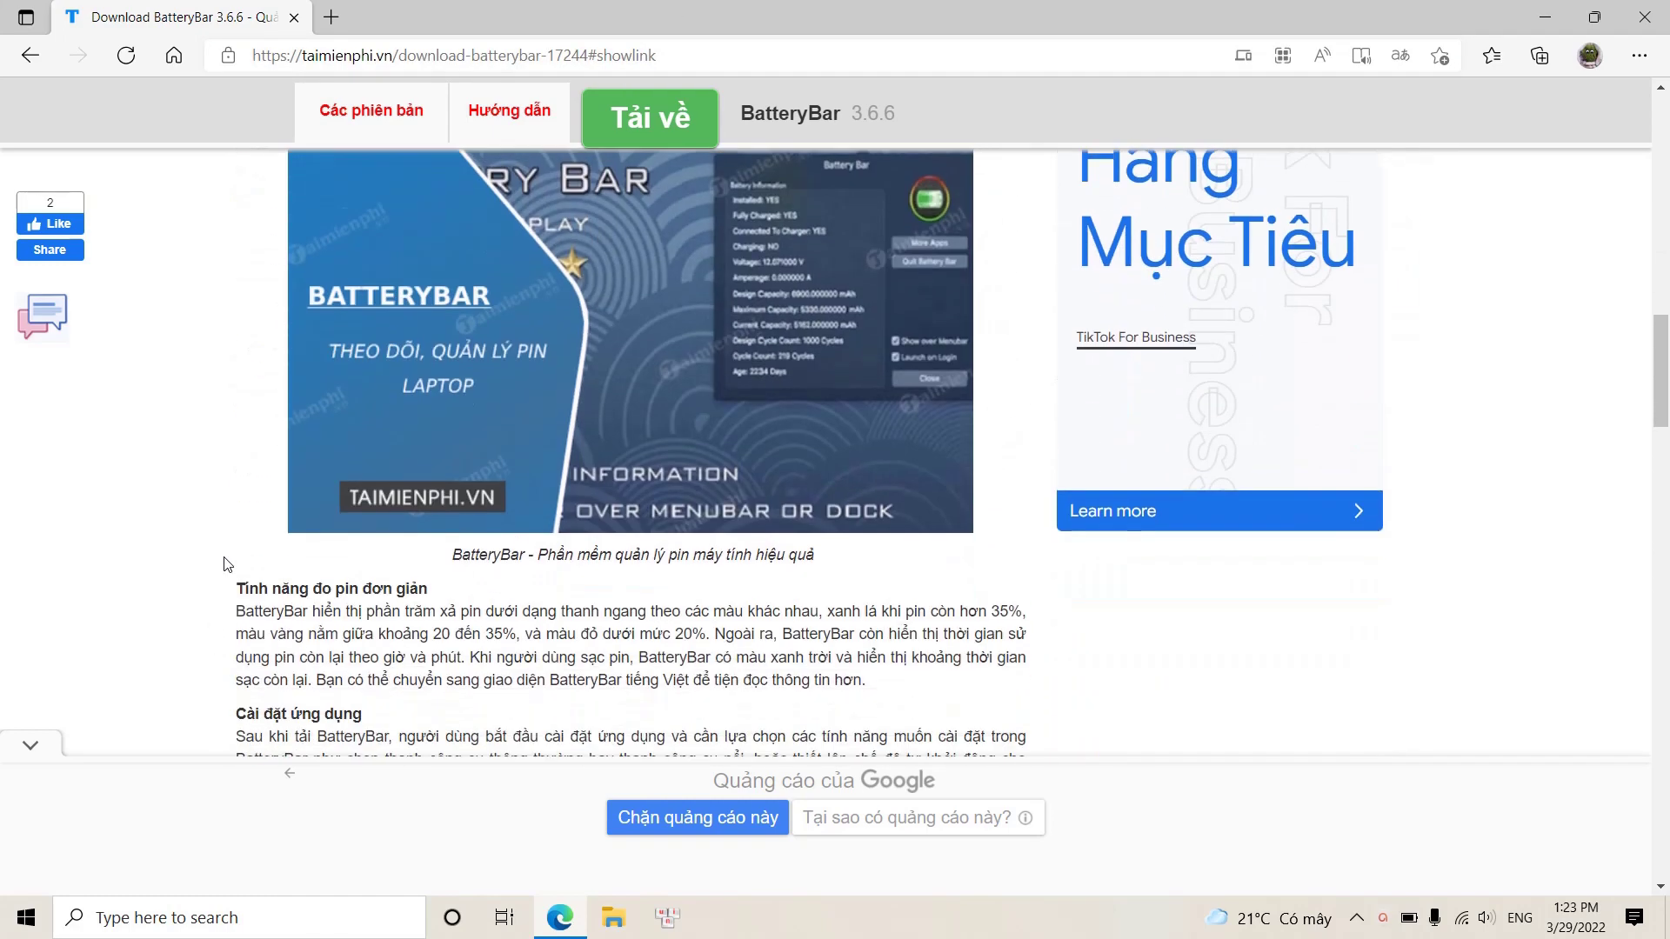
scroll(223, 565, "down", 3)
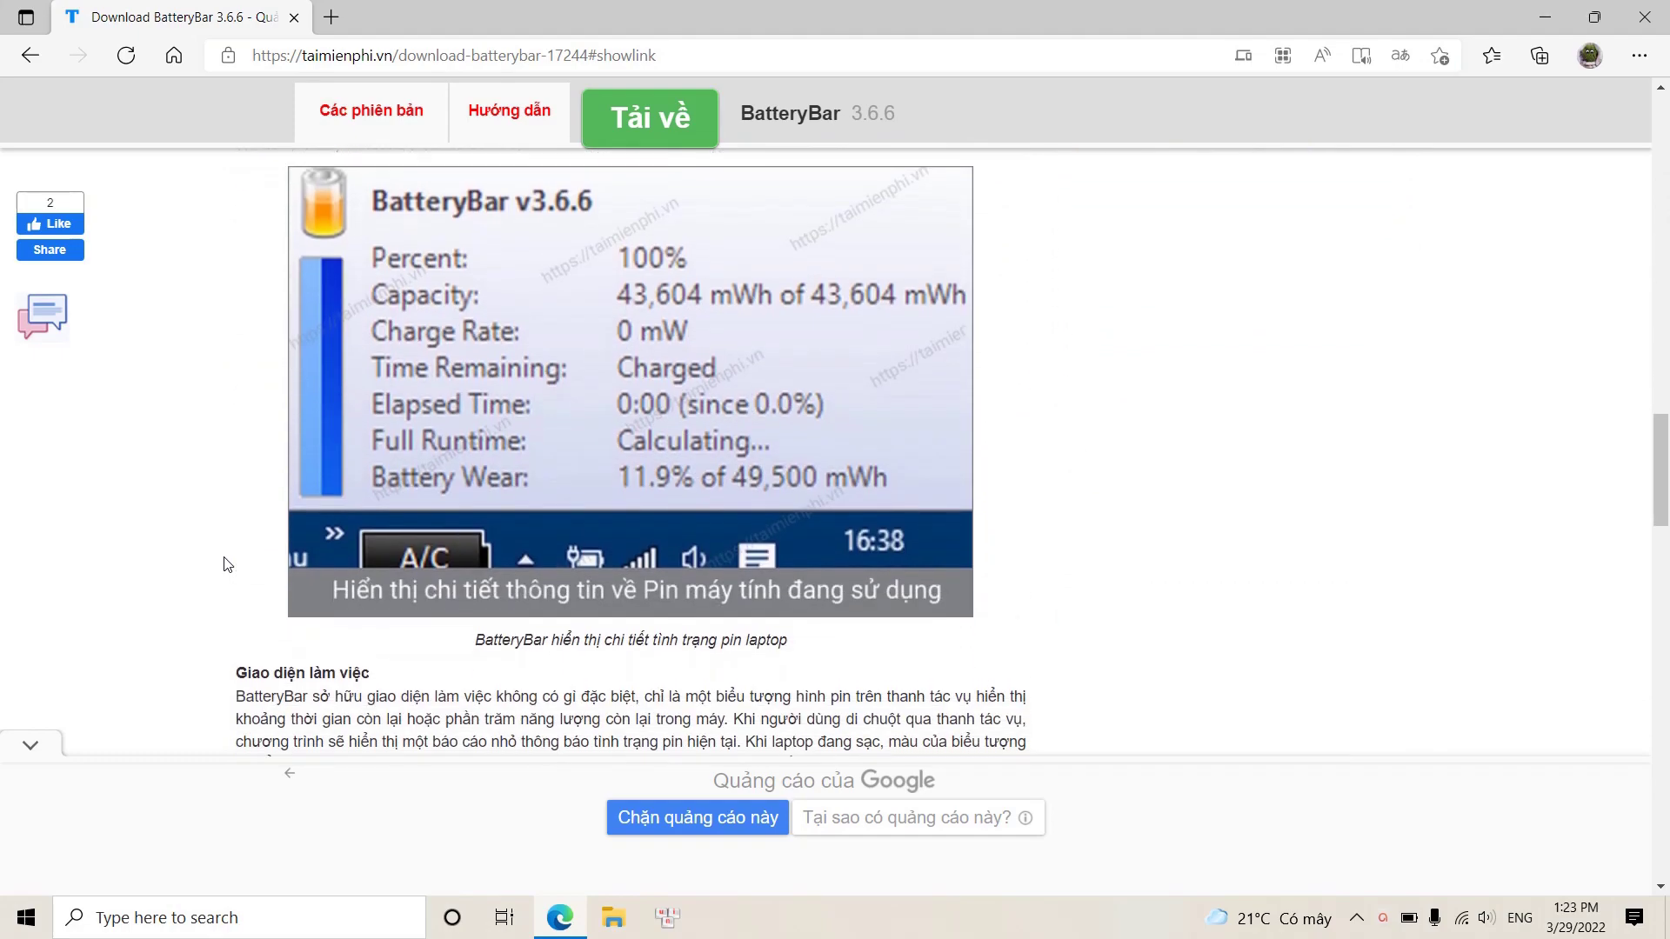
scroll(223, 566, "down", 10)
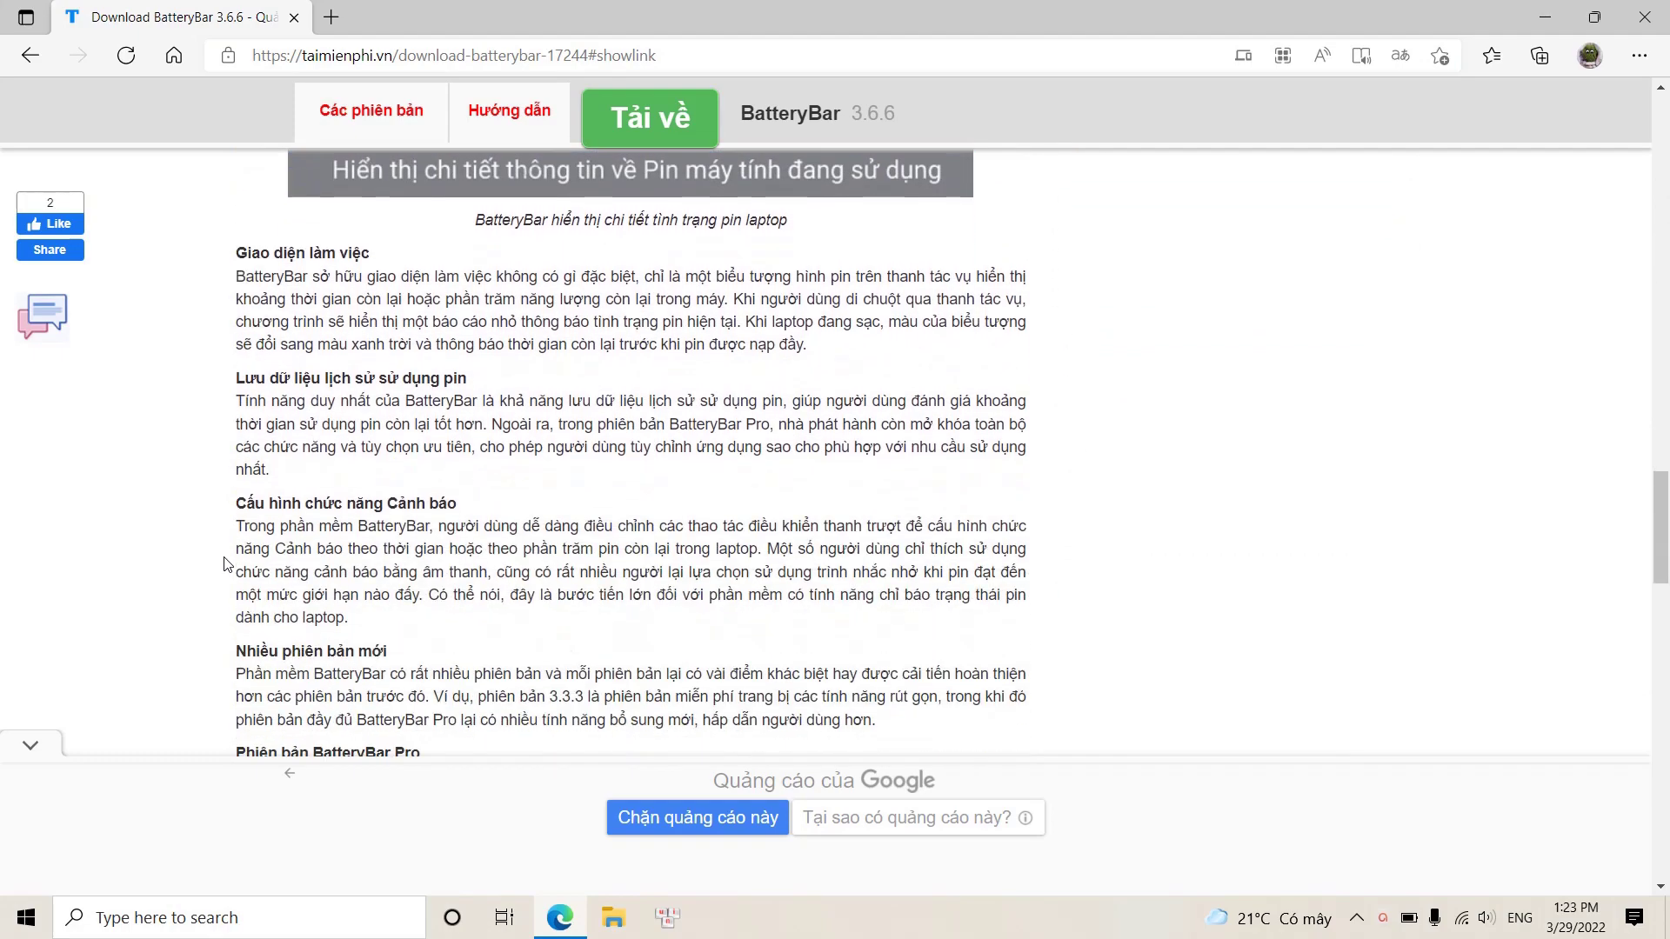
Download the BatteryBar 3.6.6 installer through [Link File 1] and show the downloaded file in its folder.
left_click(645, 125)
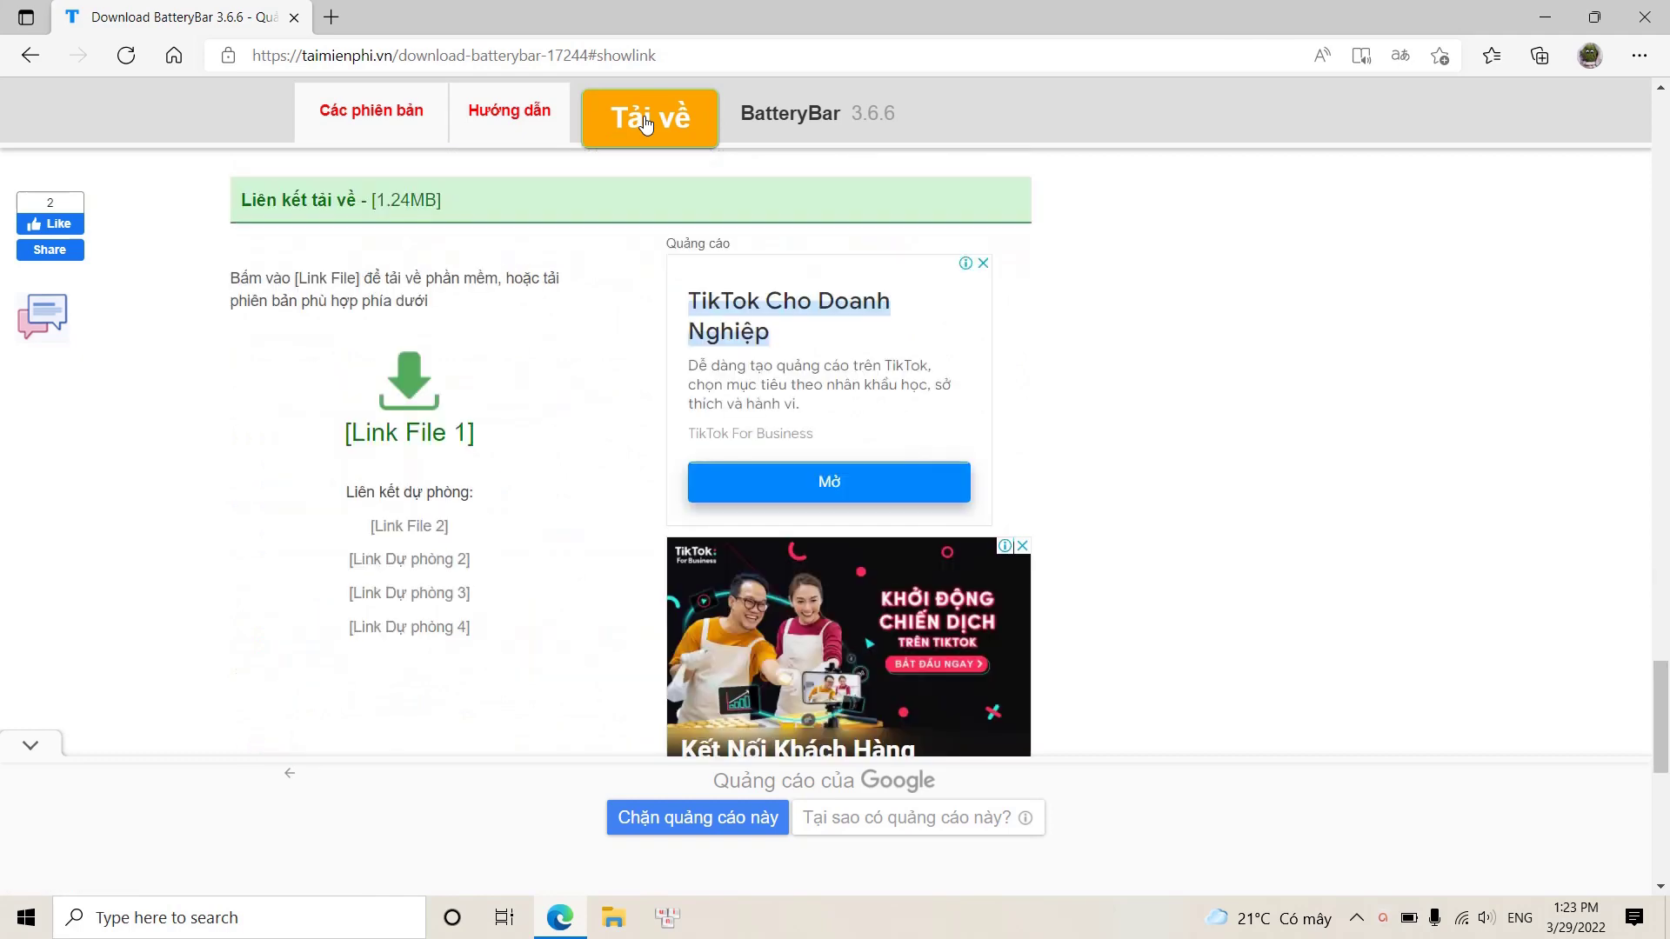
left_click(404, 444)
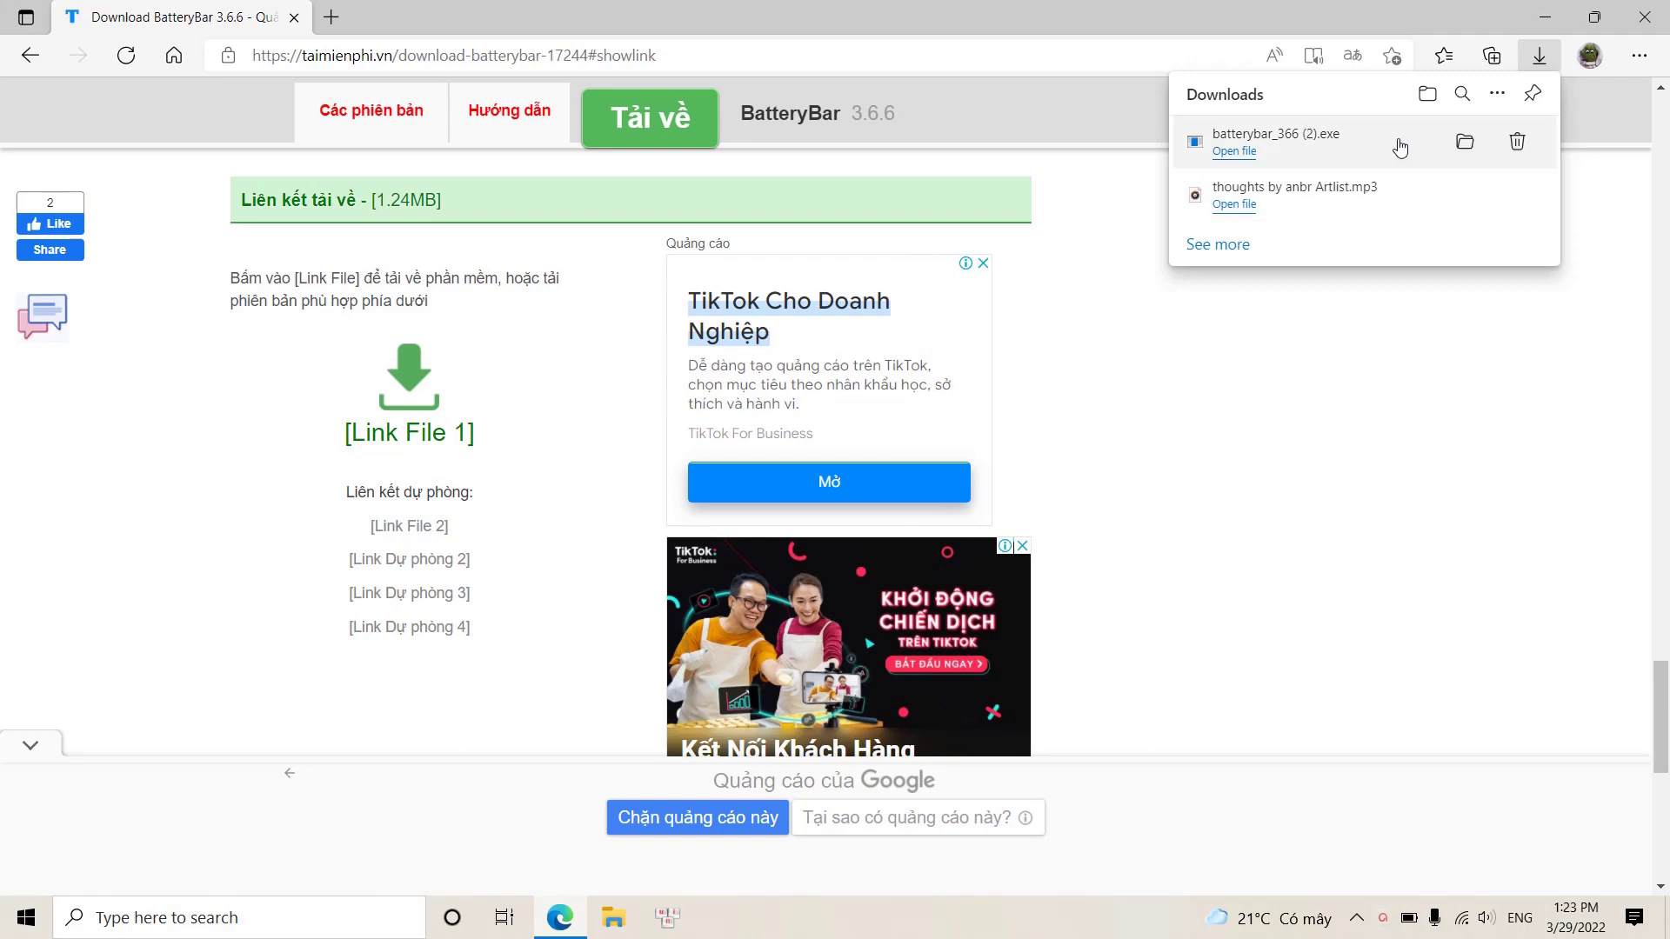
left_click(1467, 142)
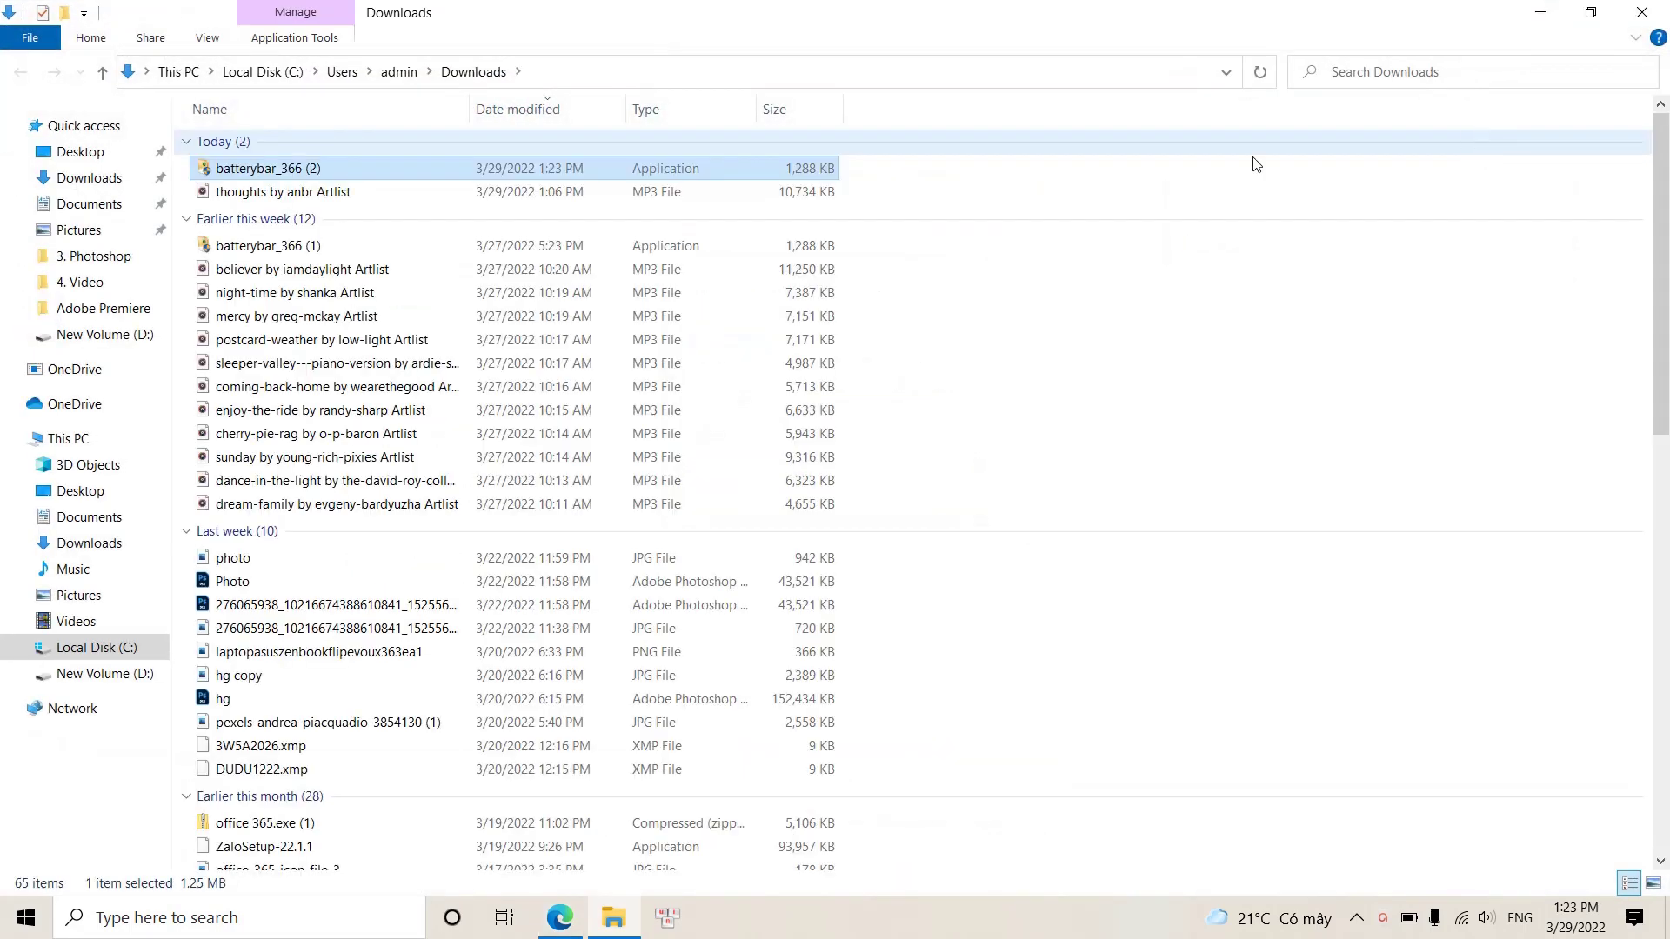
Run the batterybar_366 (2) installer as administrator, accept the license and install the default components to C:\Program Files\BatteryBar.
right_click(381, 171)
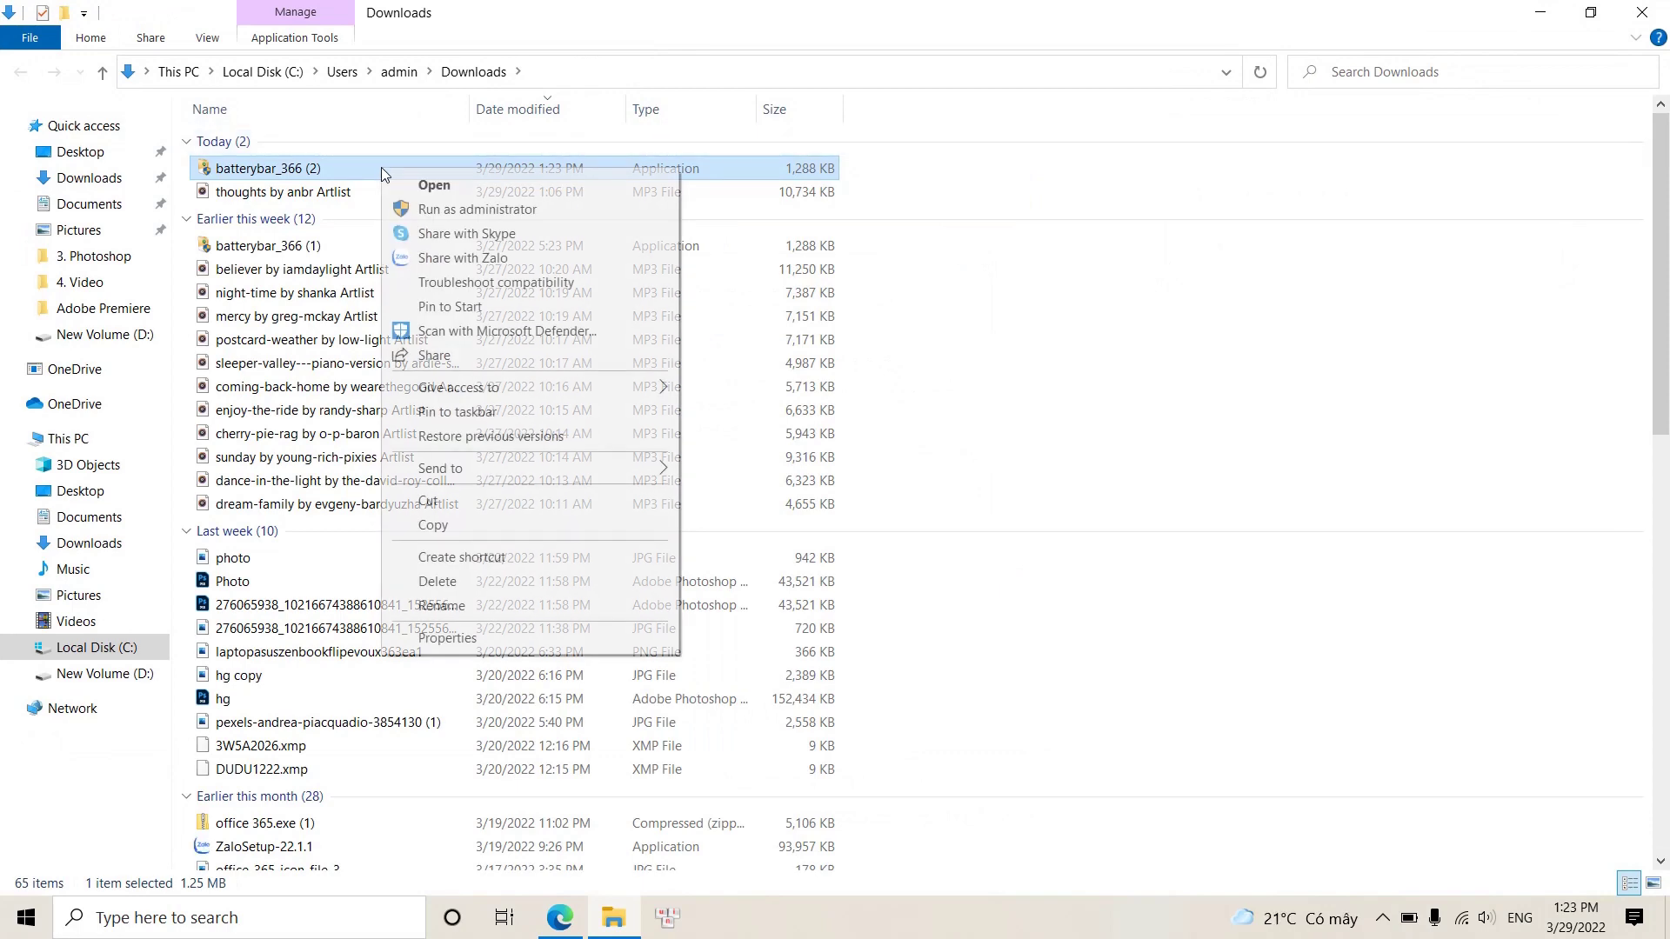
left_click(444, 210)
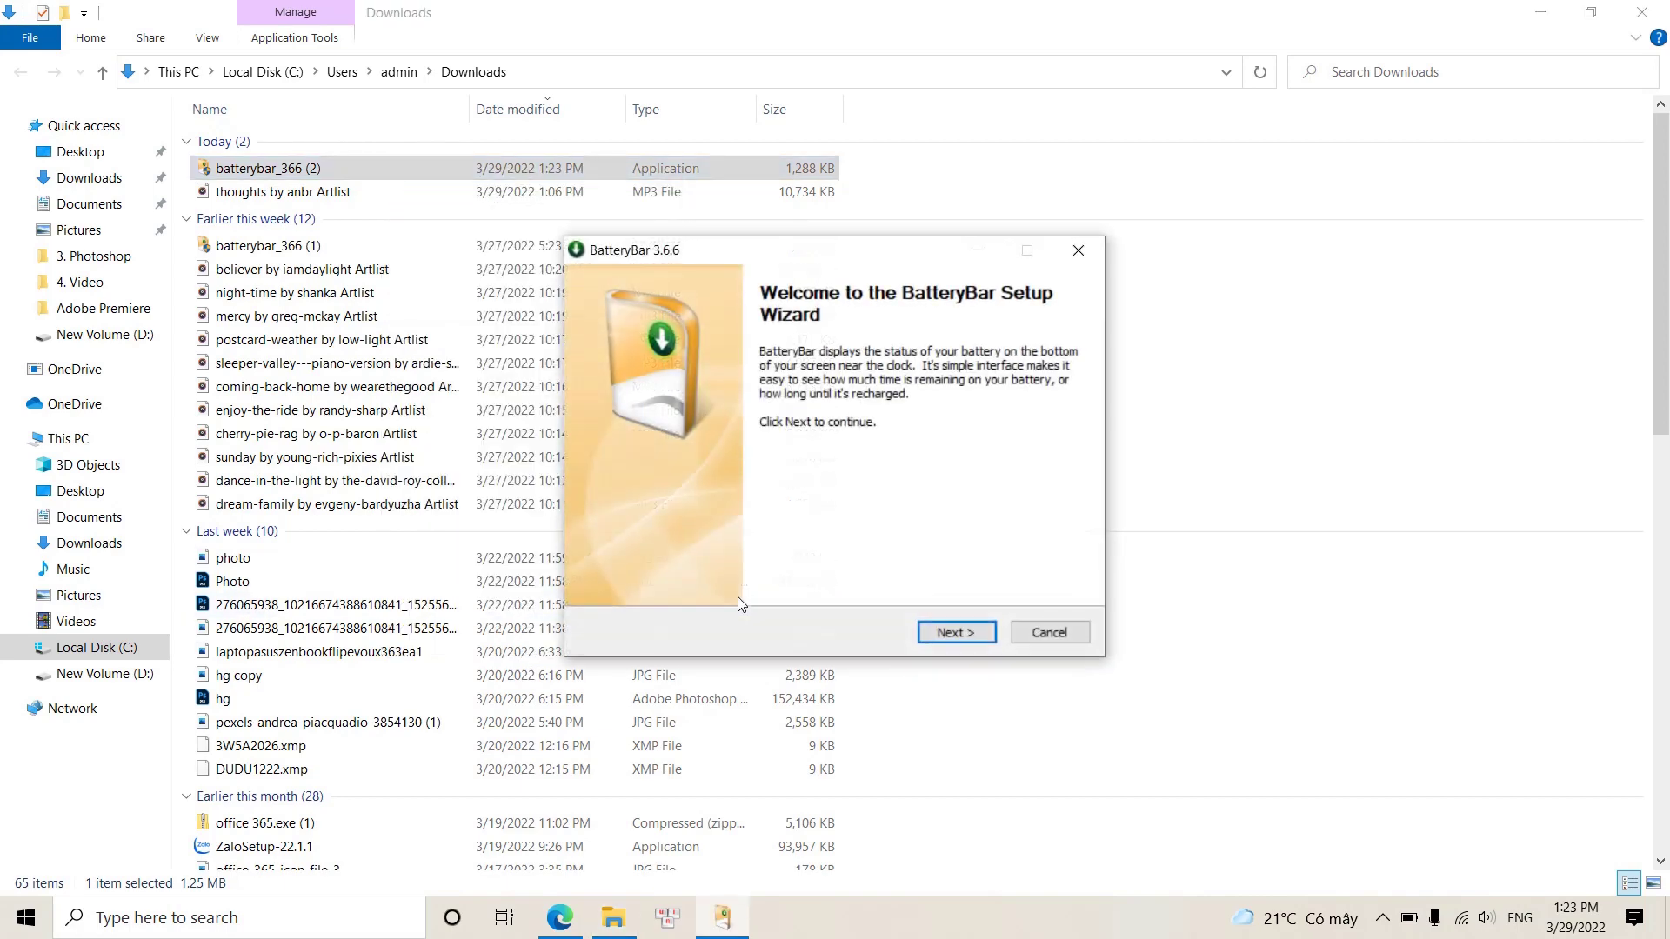
left_click(948, 635)
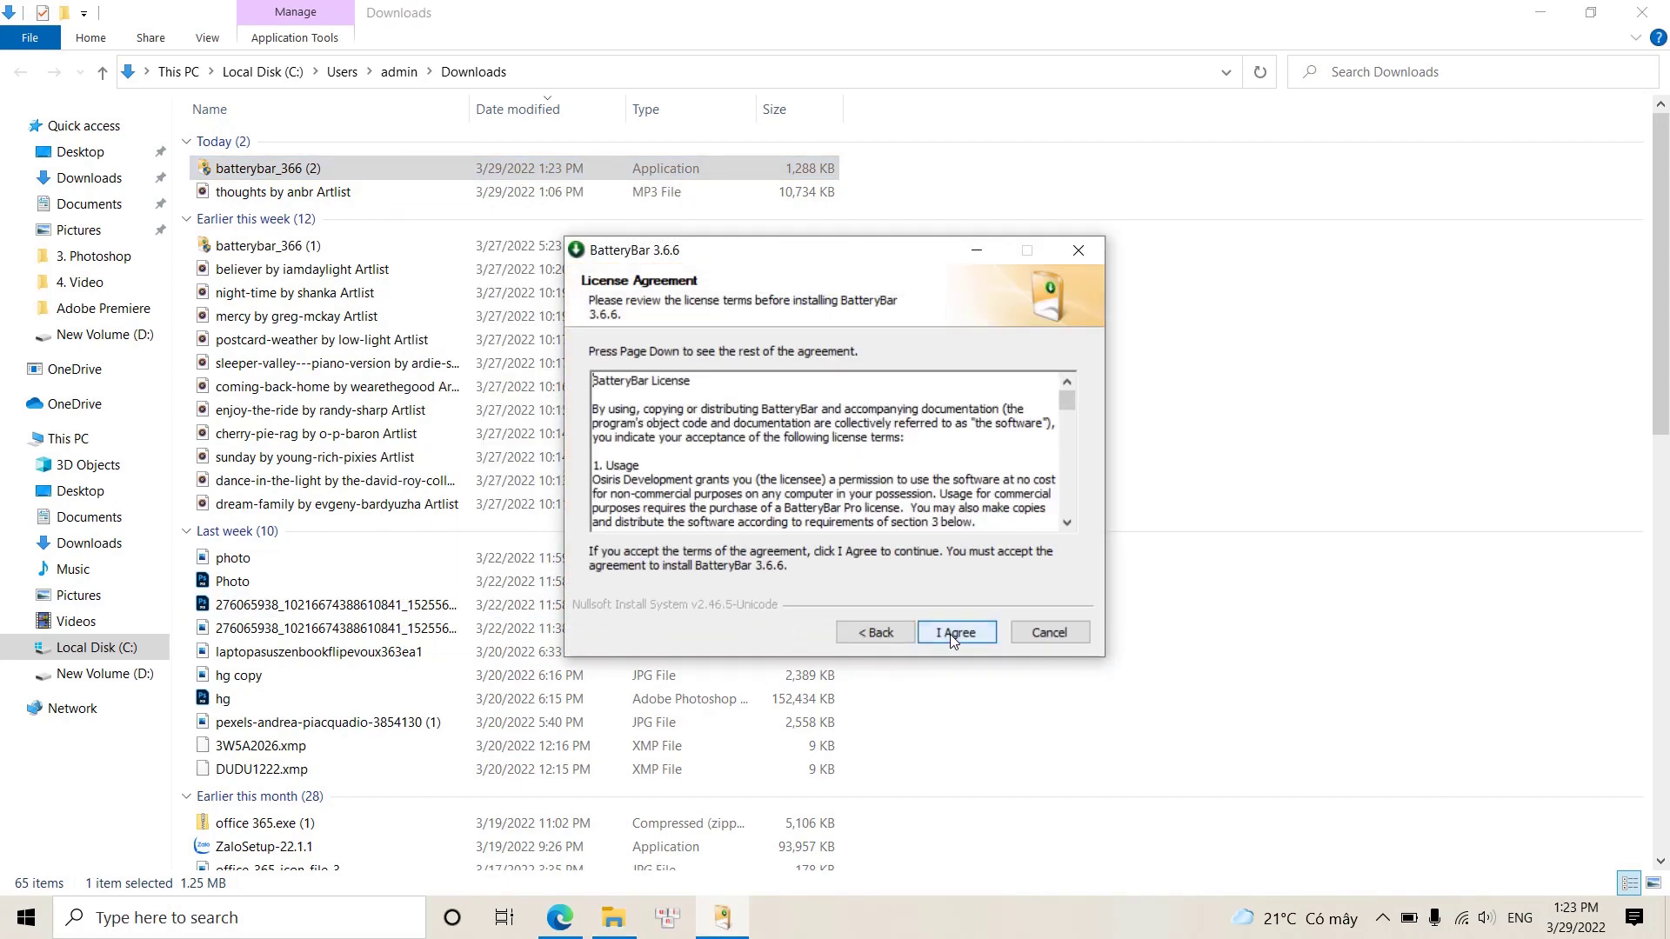
left_click(952, 635)
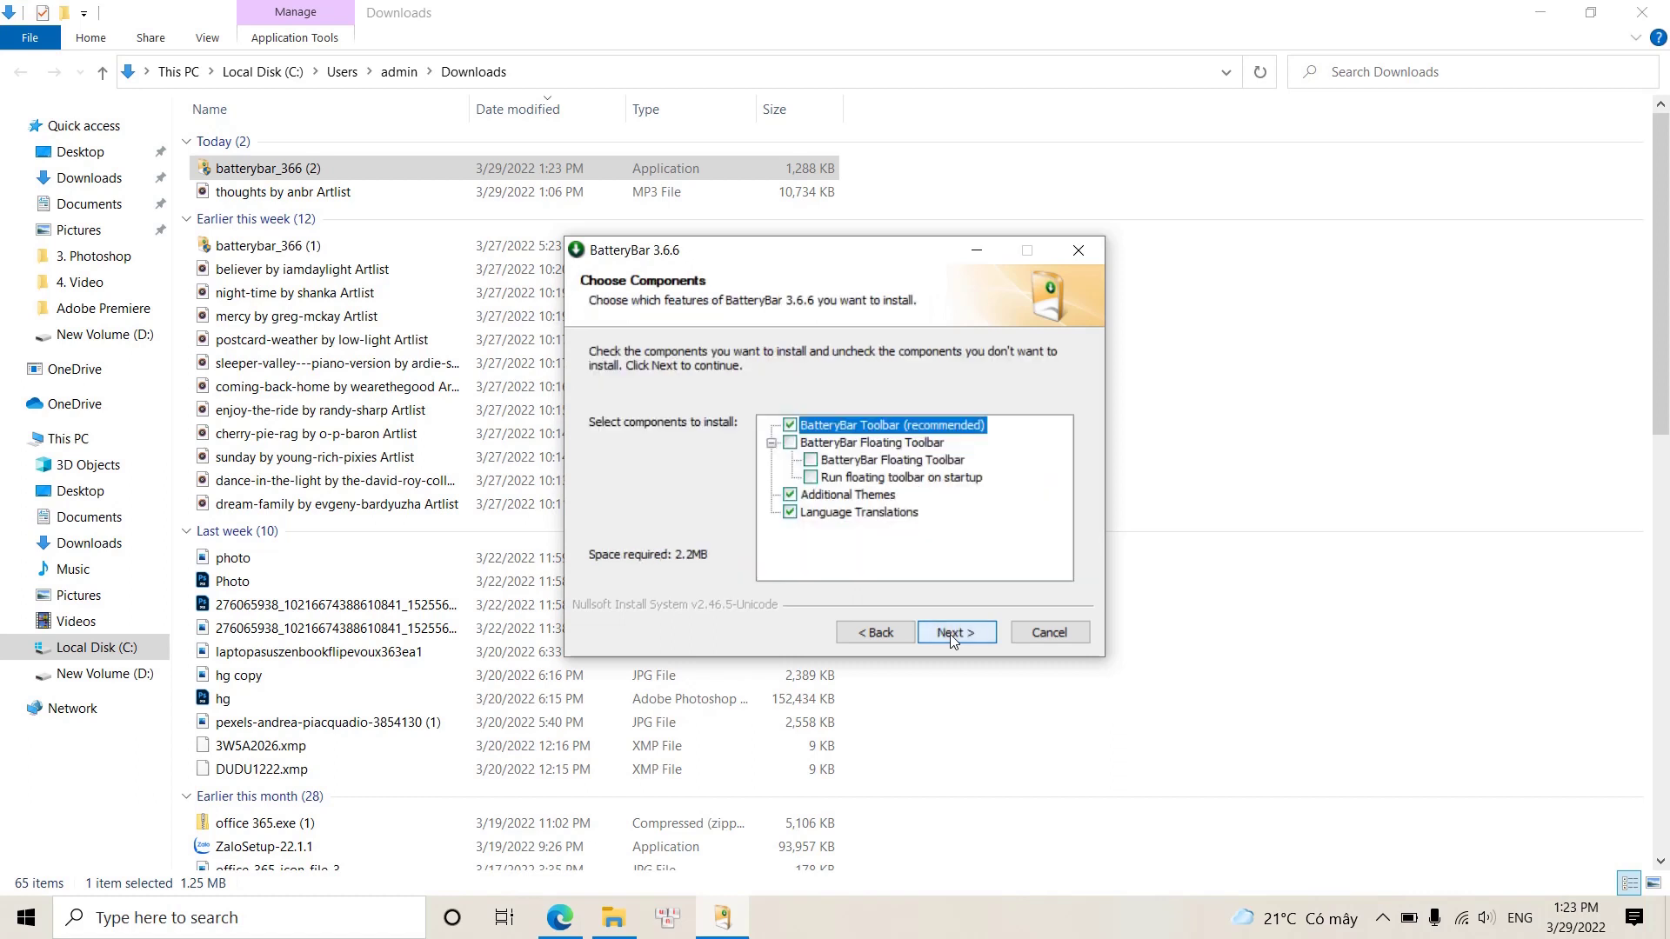
left_click(953, 635)
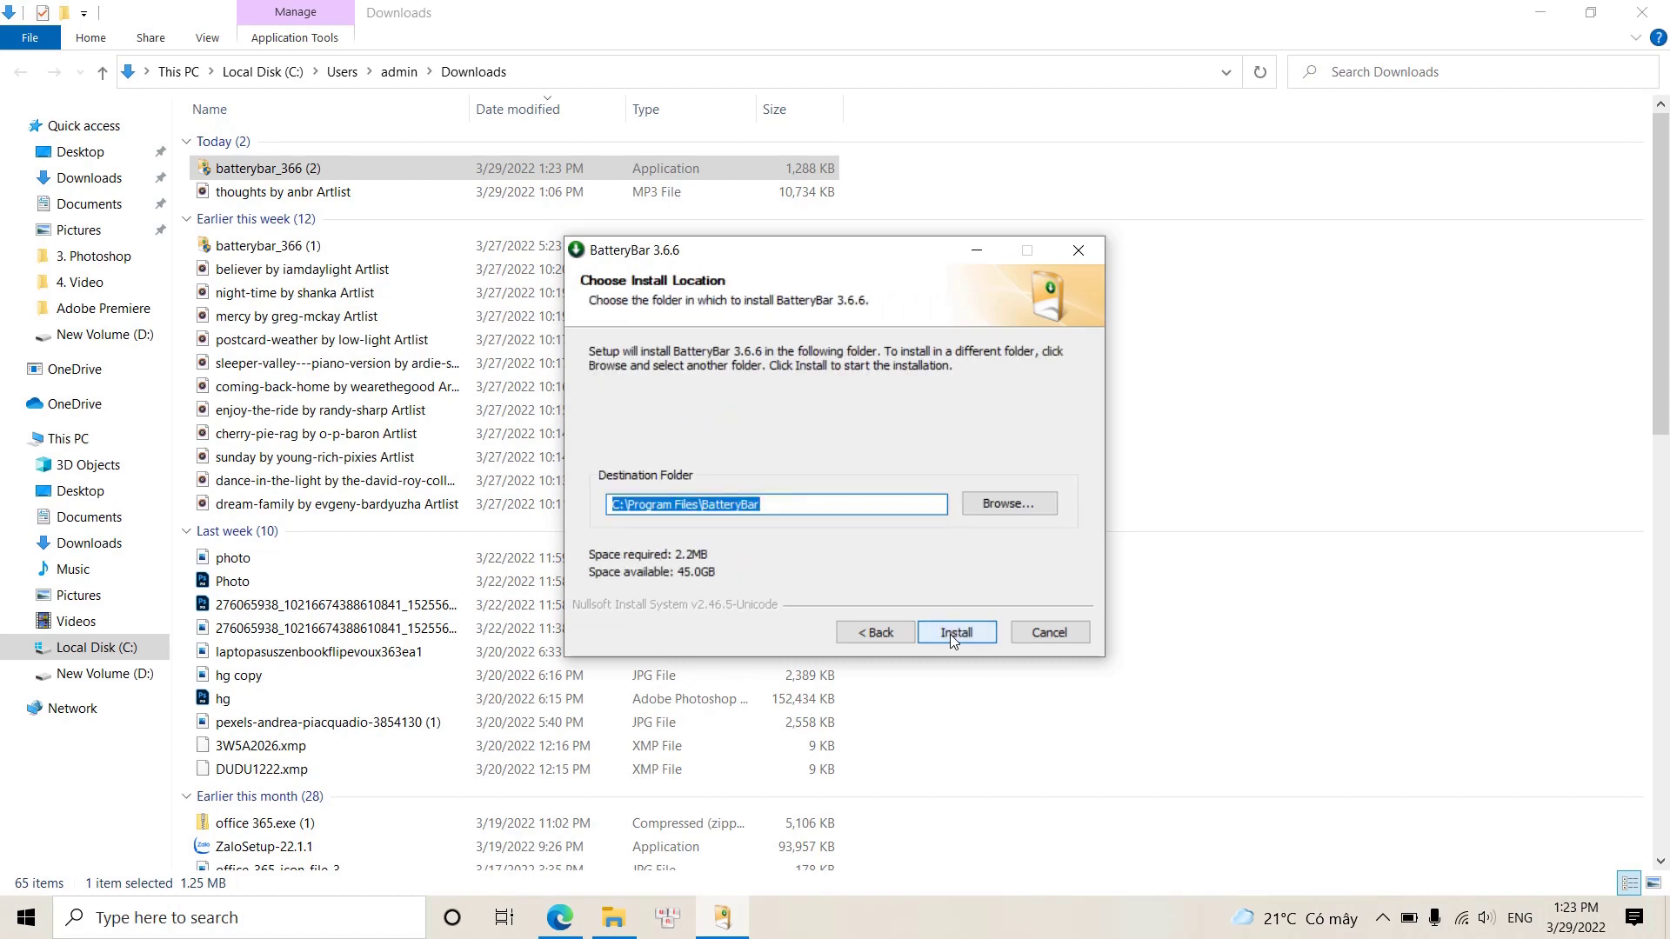
left_click(954, 633)
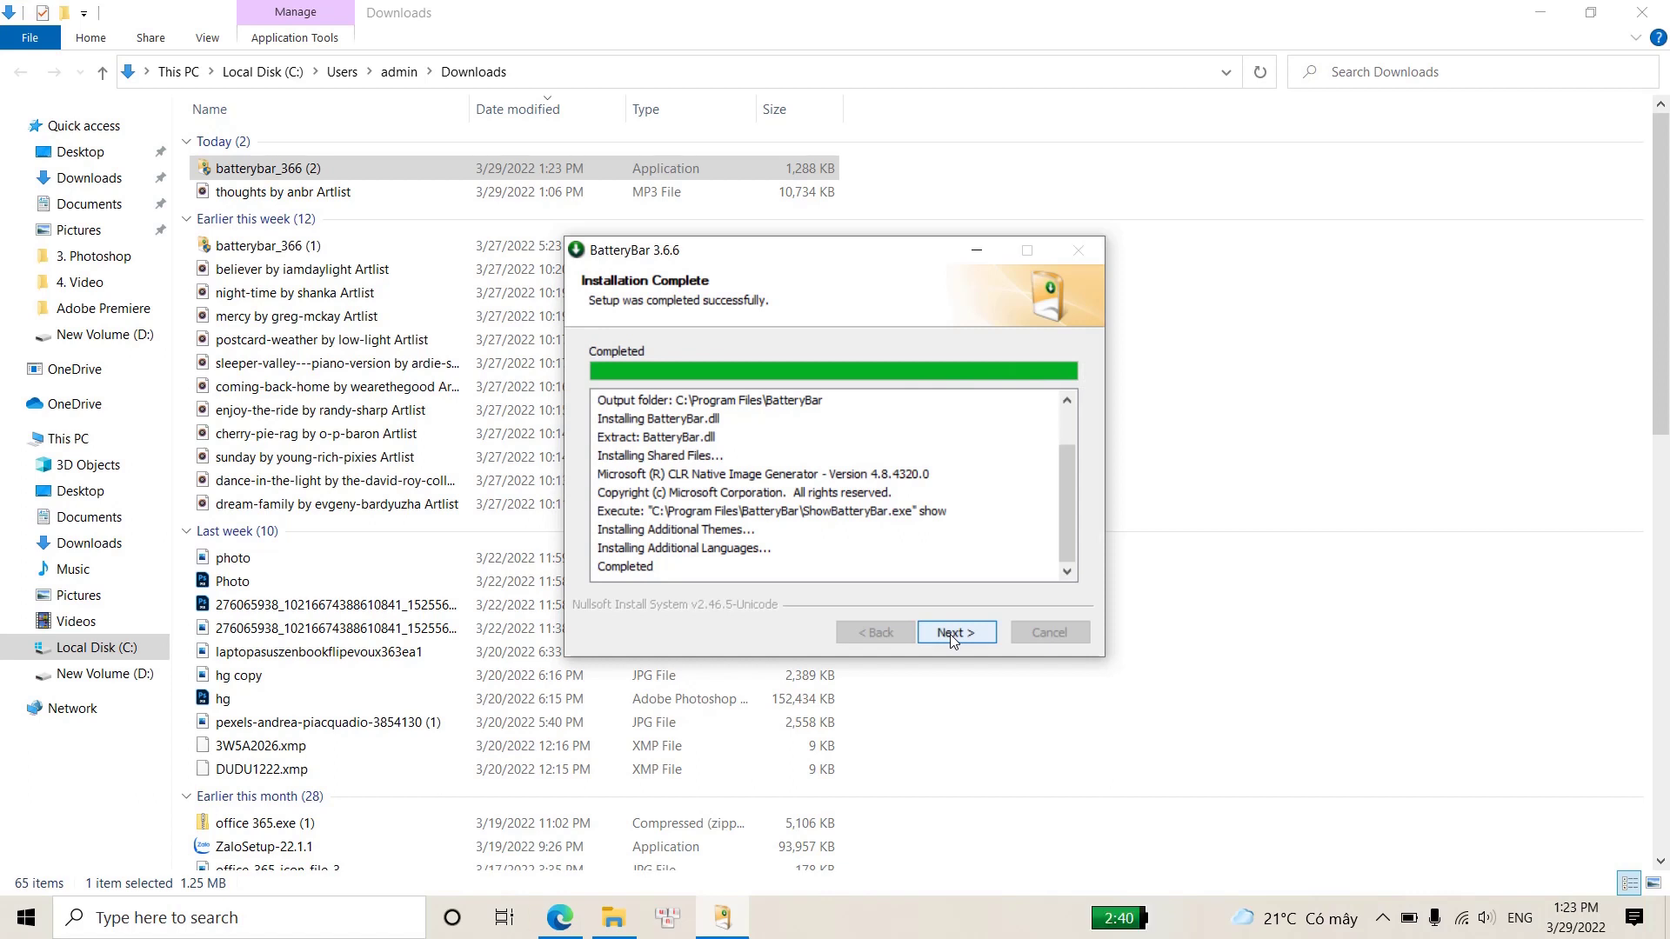
Finish the BatteryBar setup wizard with the manual reboot option instead of rebooting immediately.
left_click(950, 633)
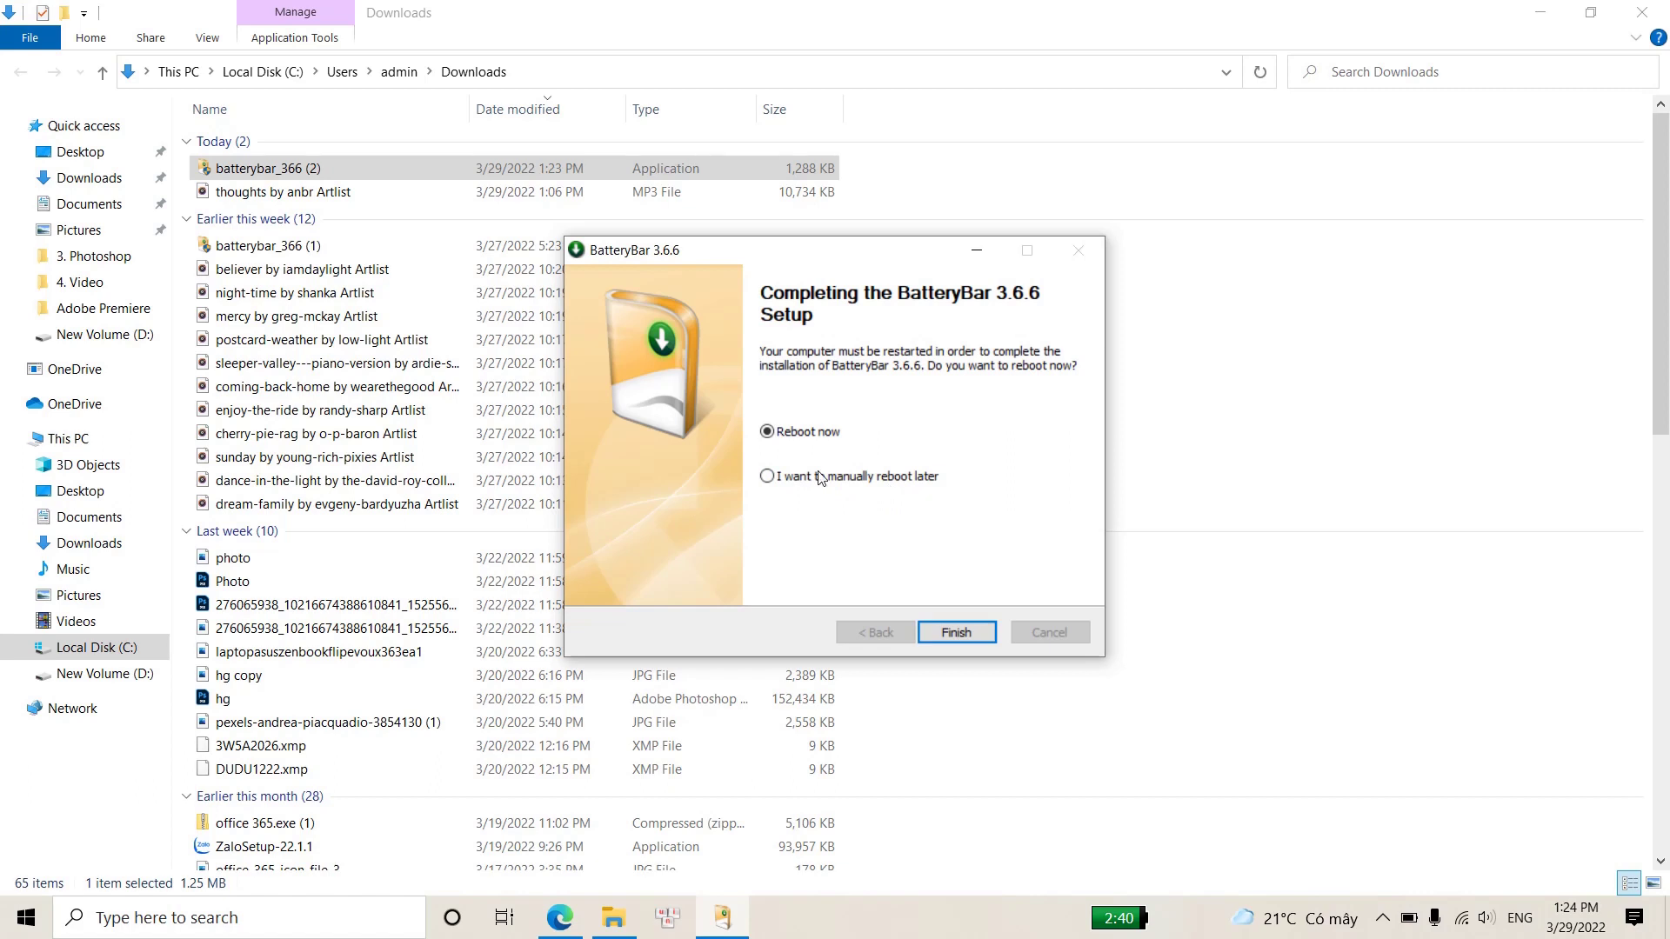
left_click(767, 477)
left_click(924, 632)
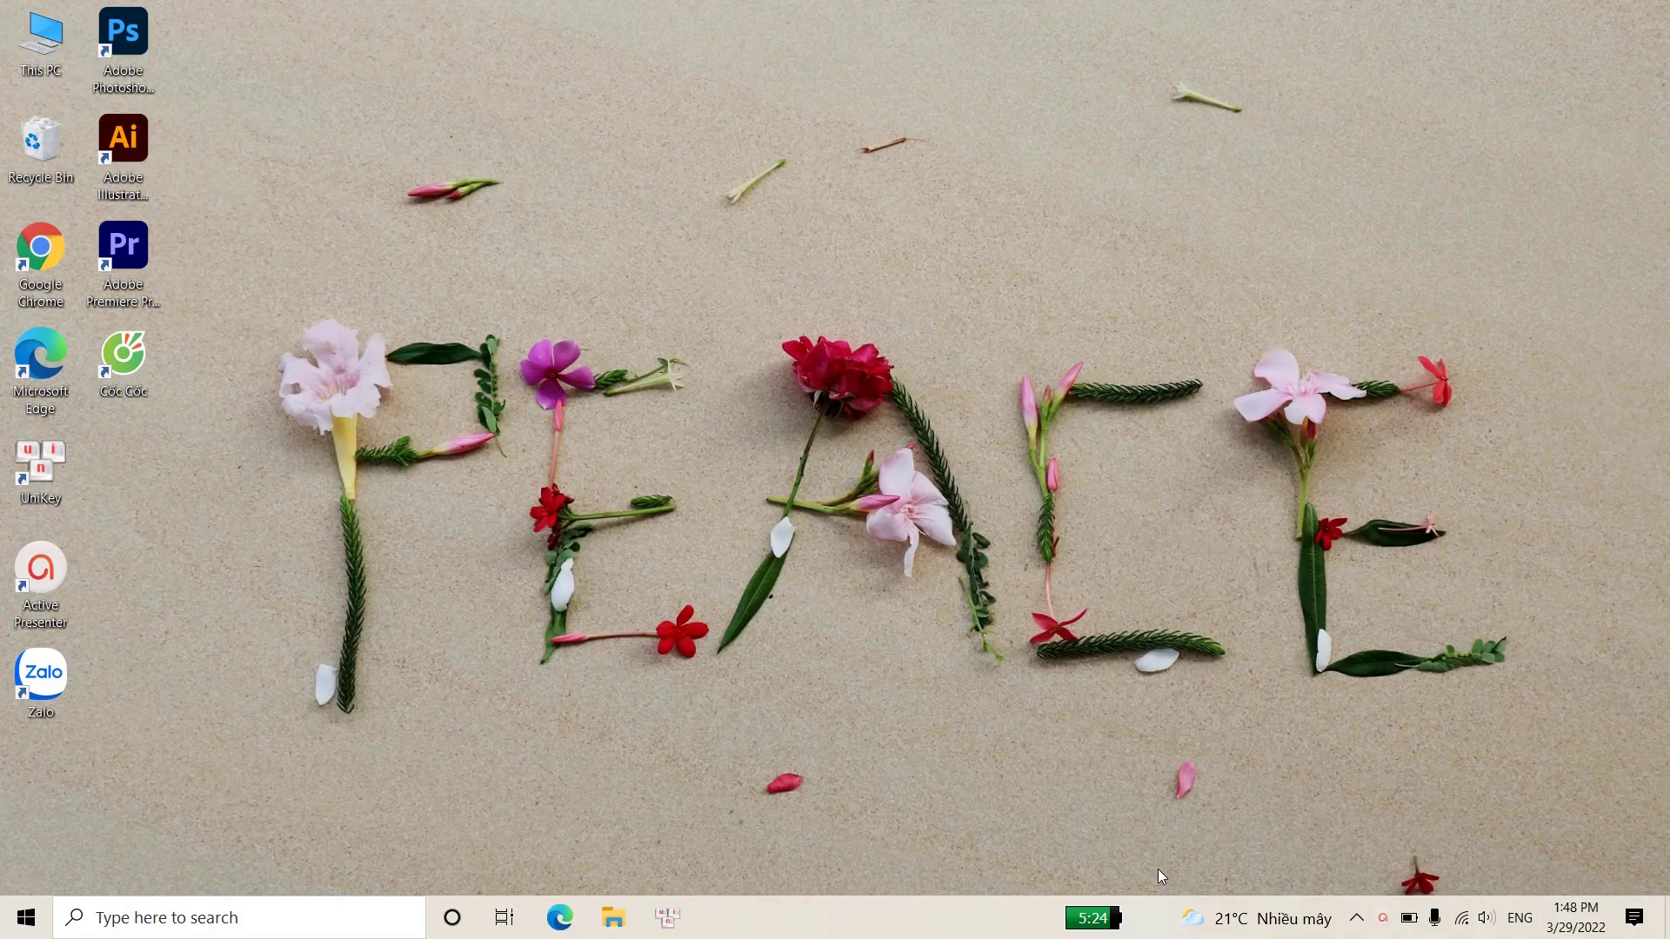
Display the detailed battery report of the BatteryBar taskbar indicator.
mouse_move(1106, 933)
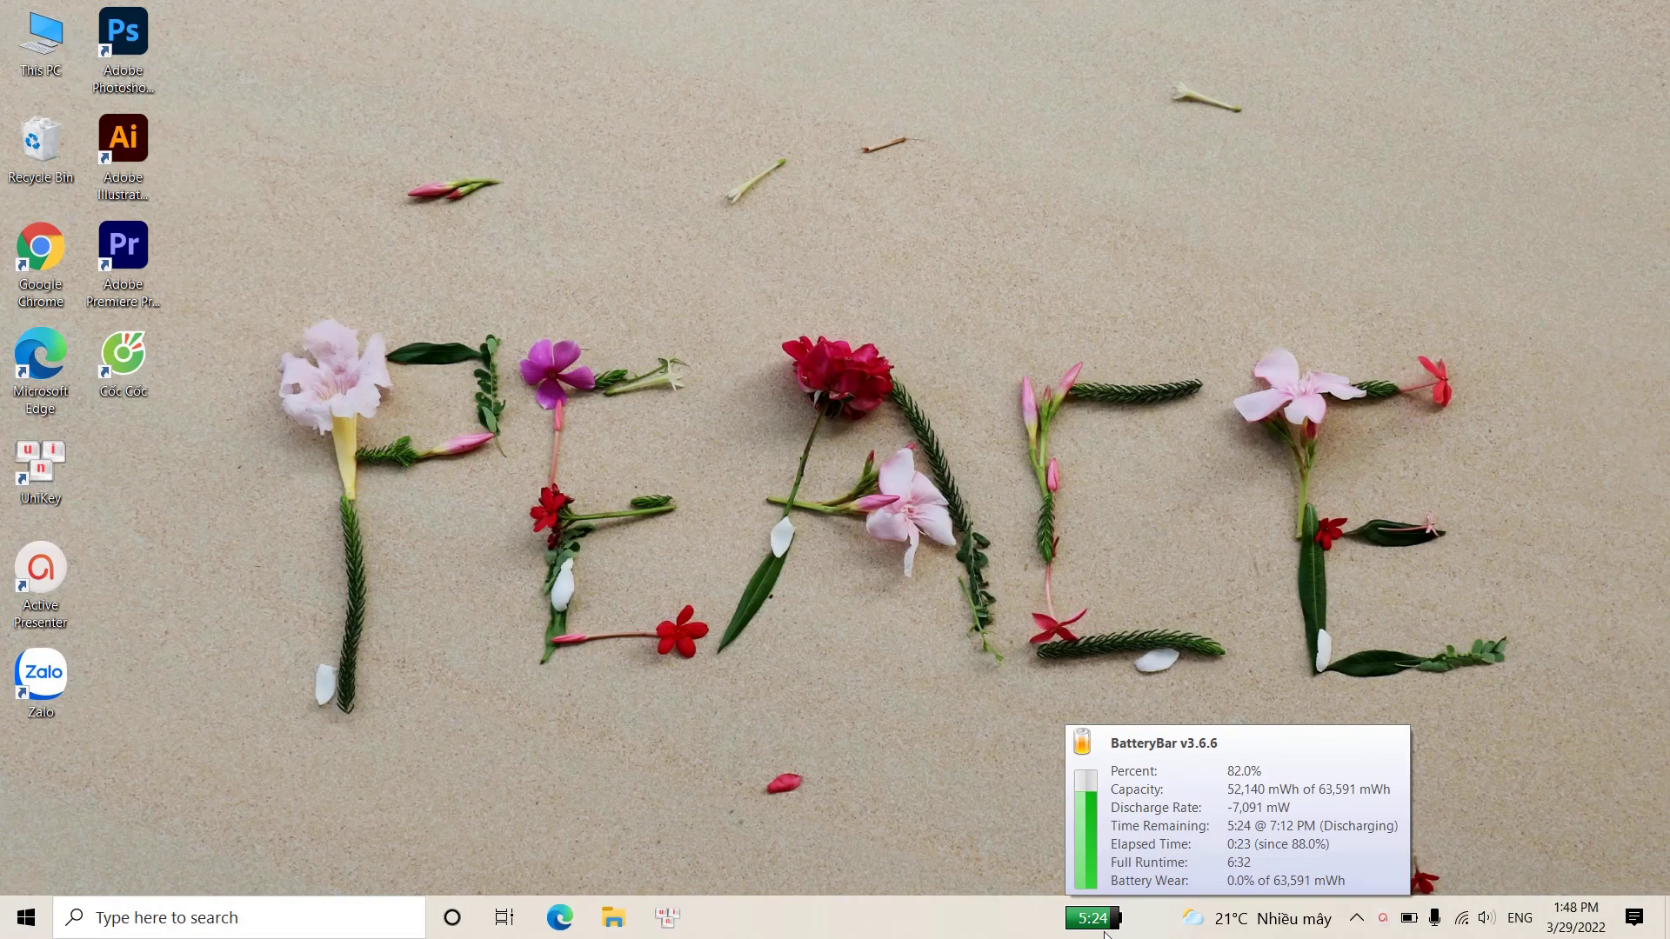